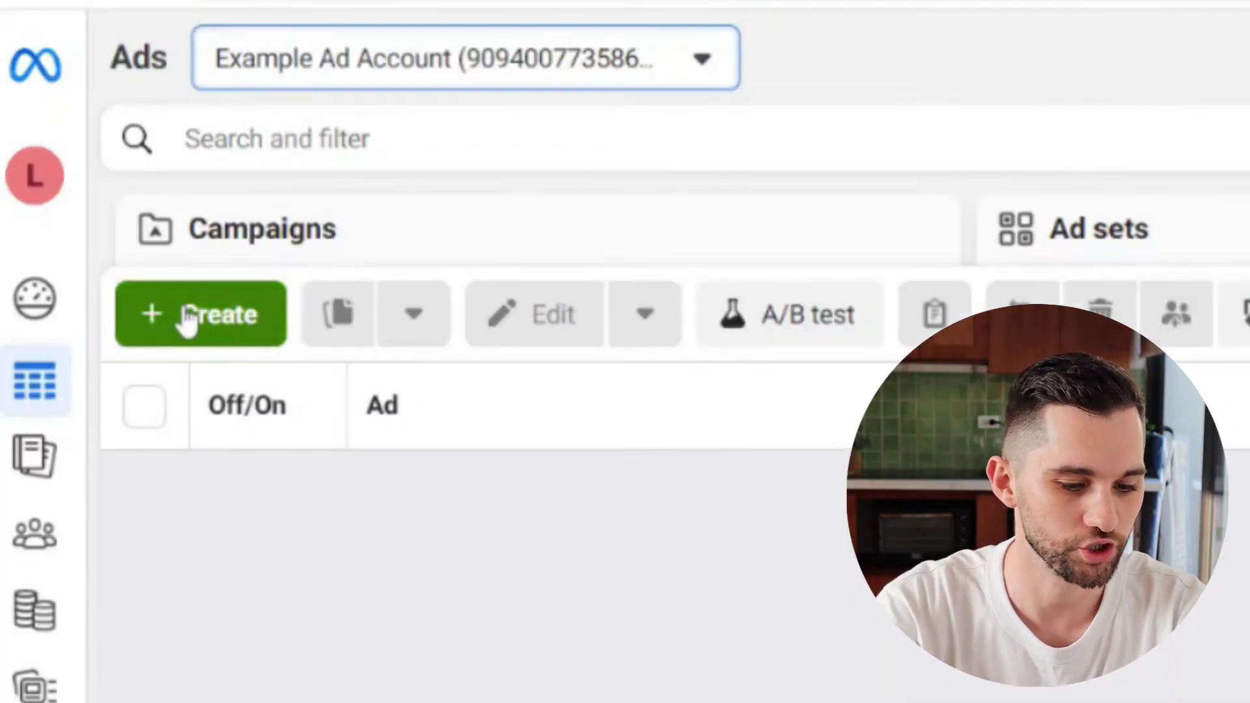
# Create a new campaign with the Leads objective
pyautogui.click(103, 221)
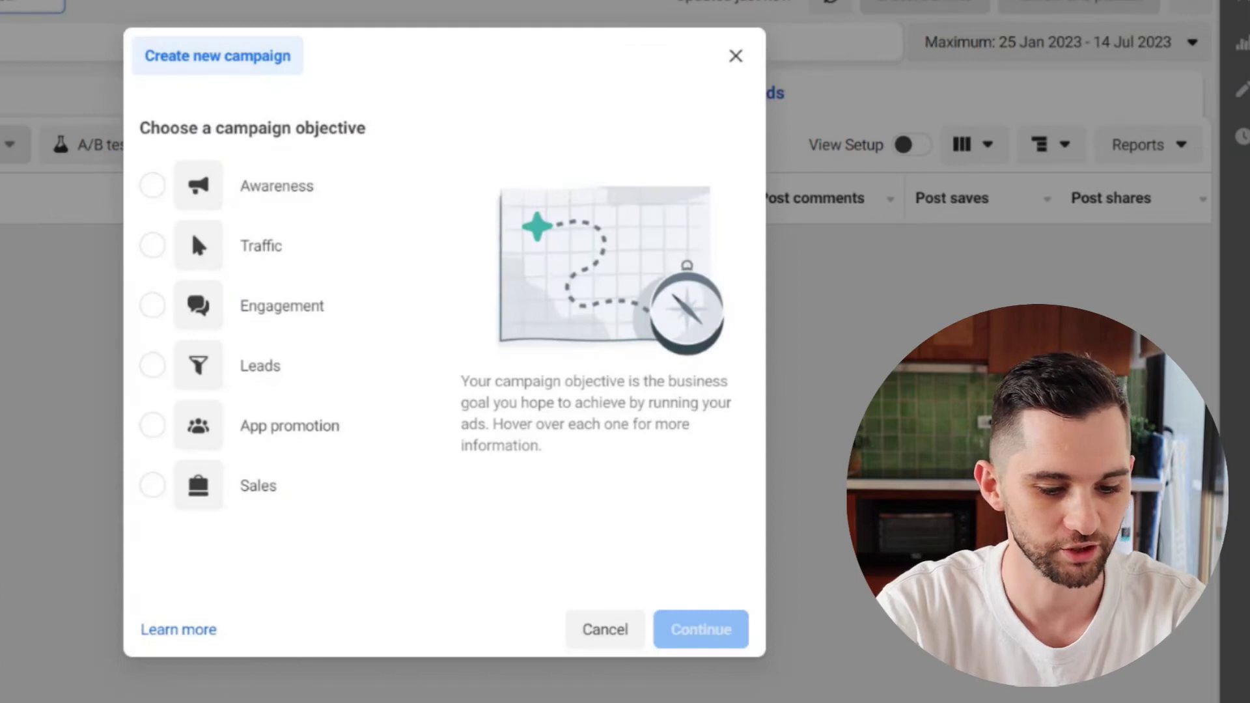
pyautogui.click(156, 365)
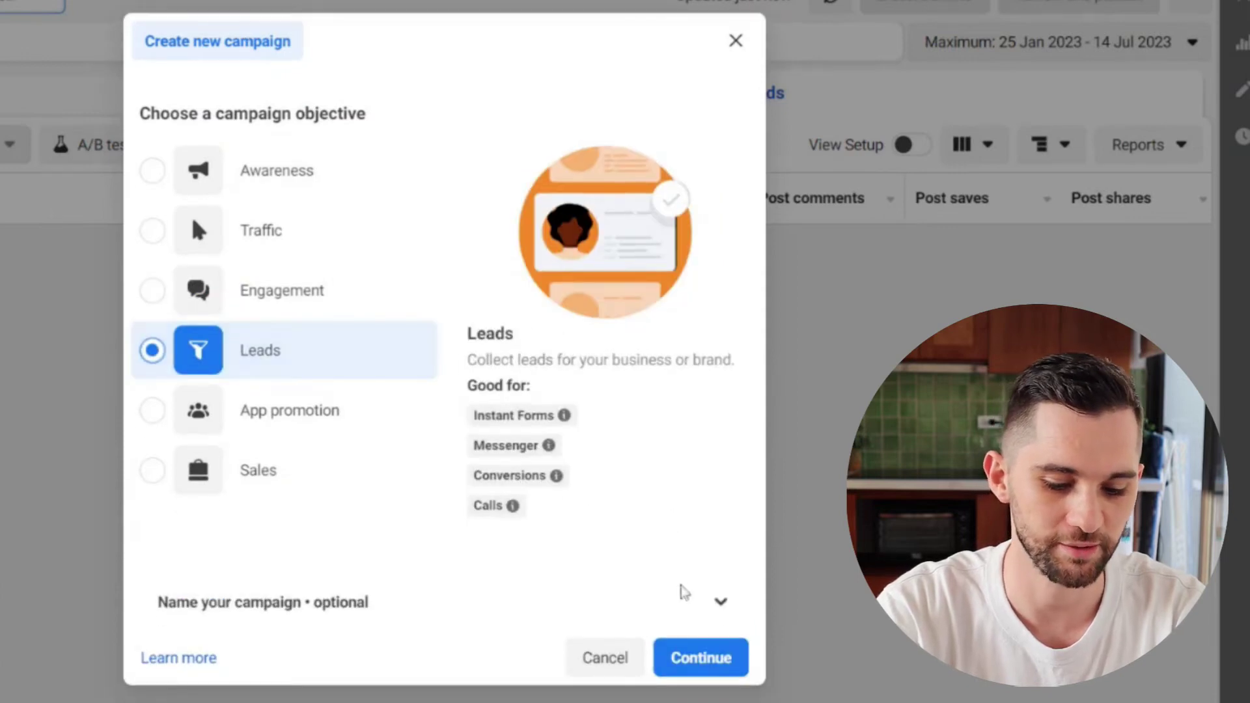
pyautogui.click(698, 659)
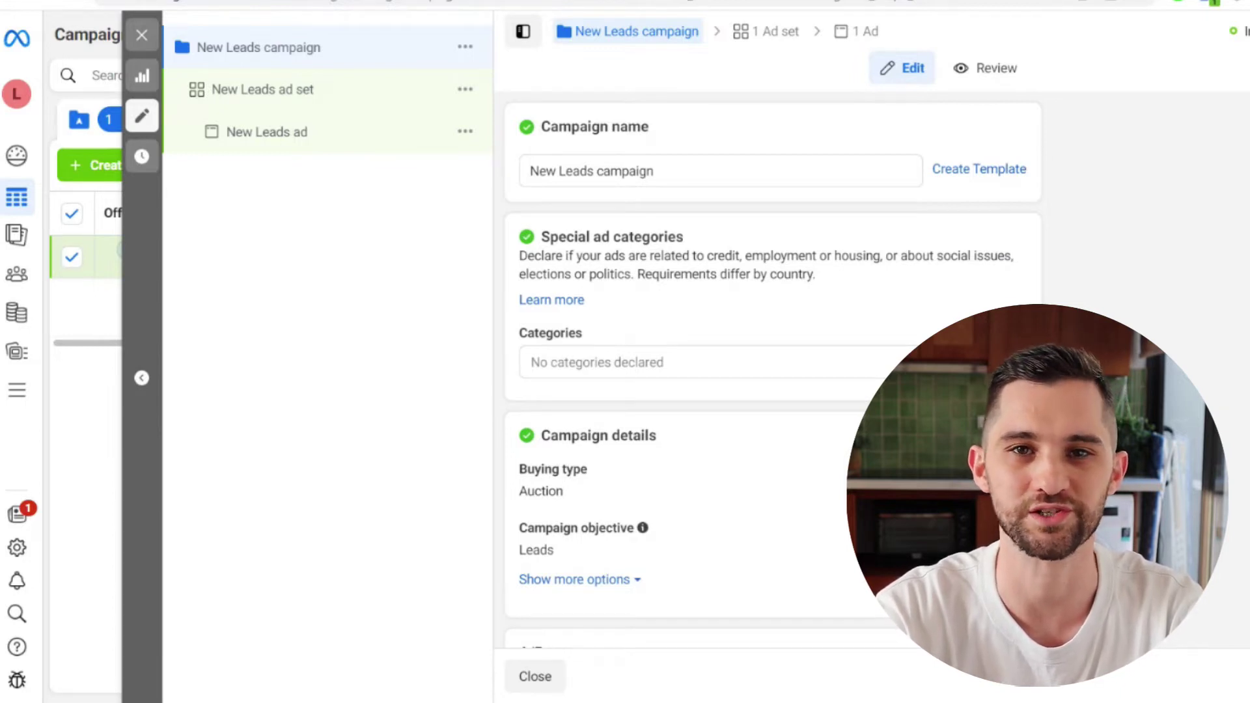
# Set the New Leads ad set's conversion location to Instant Forms
pyautogui.click(288, 106)
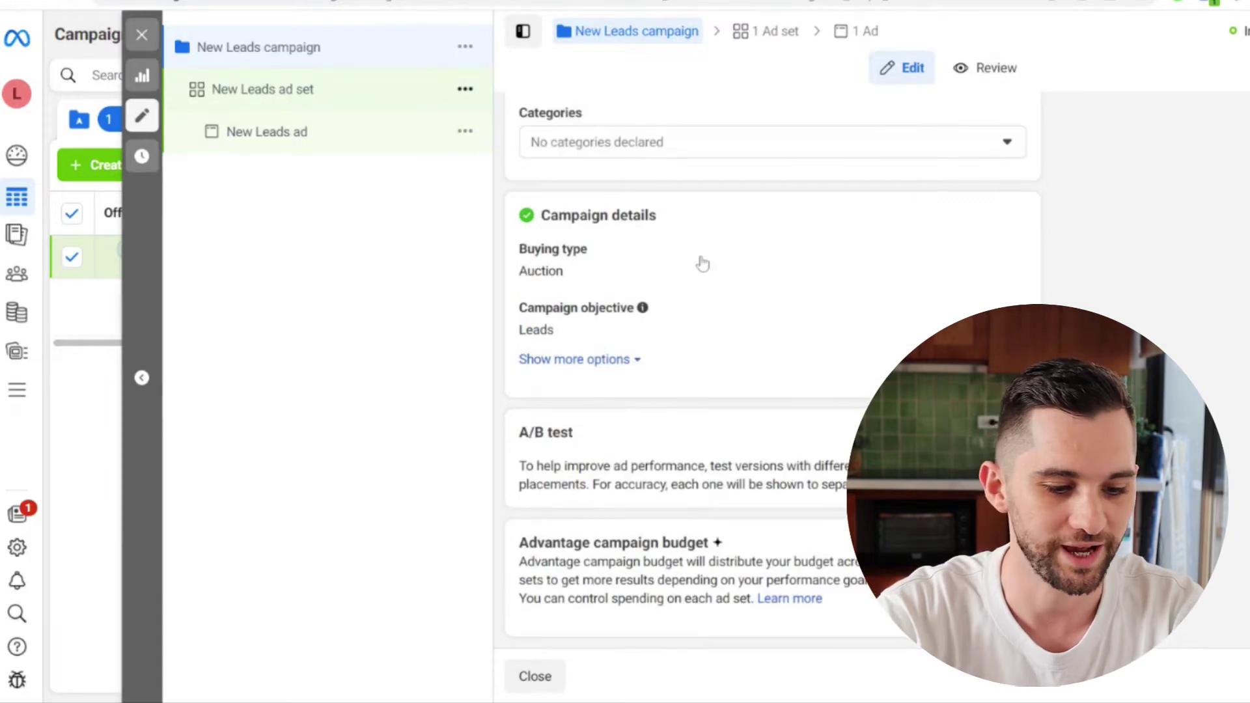
pyautogui.scroll(-5, 506, 310)
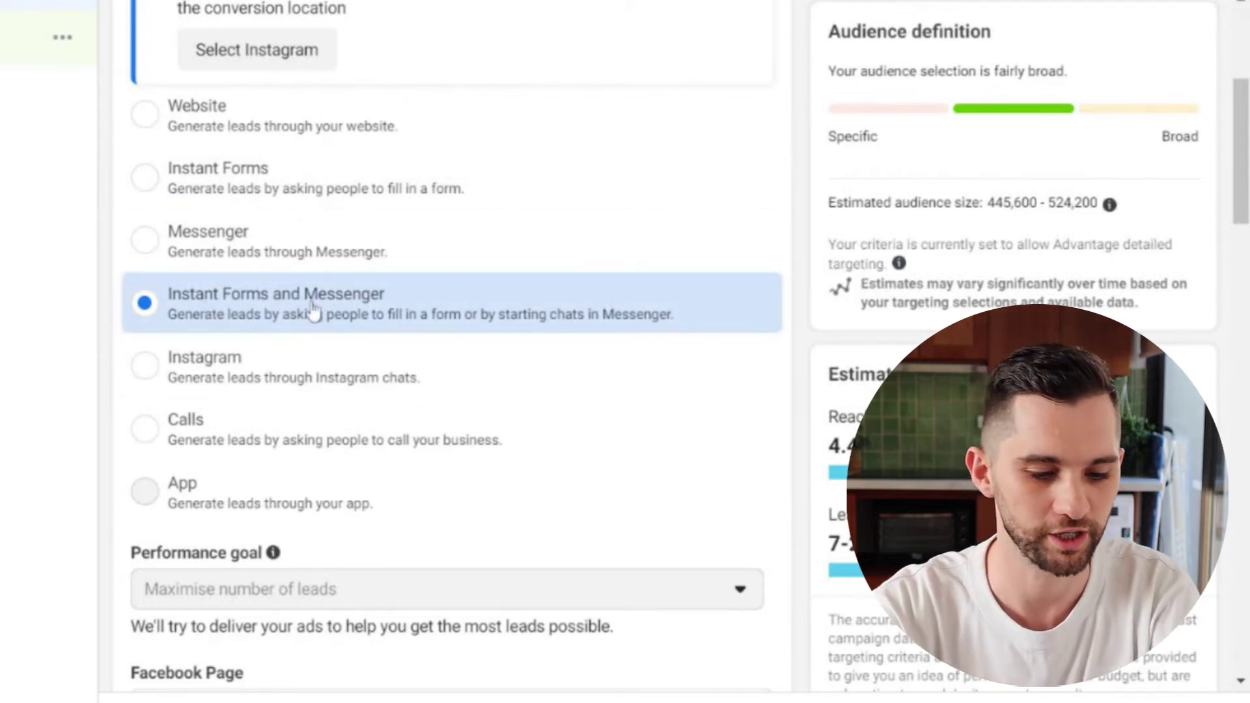
pyautogui.click(154, 197)
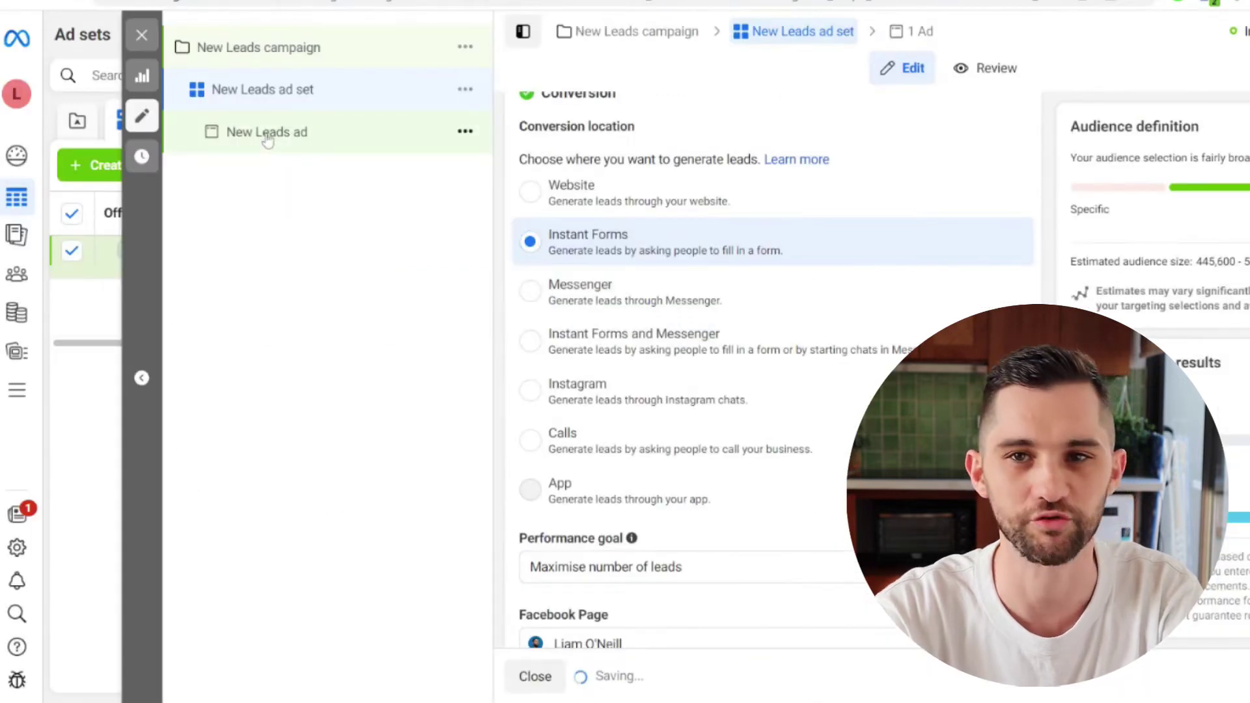
# From the New Leads ad's Instant form section, start creating a new form
pyautogui.click(267, 134)
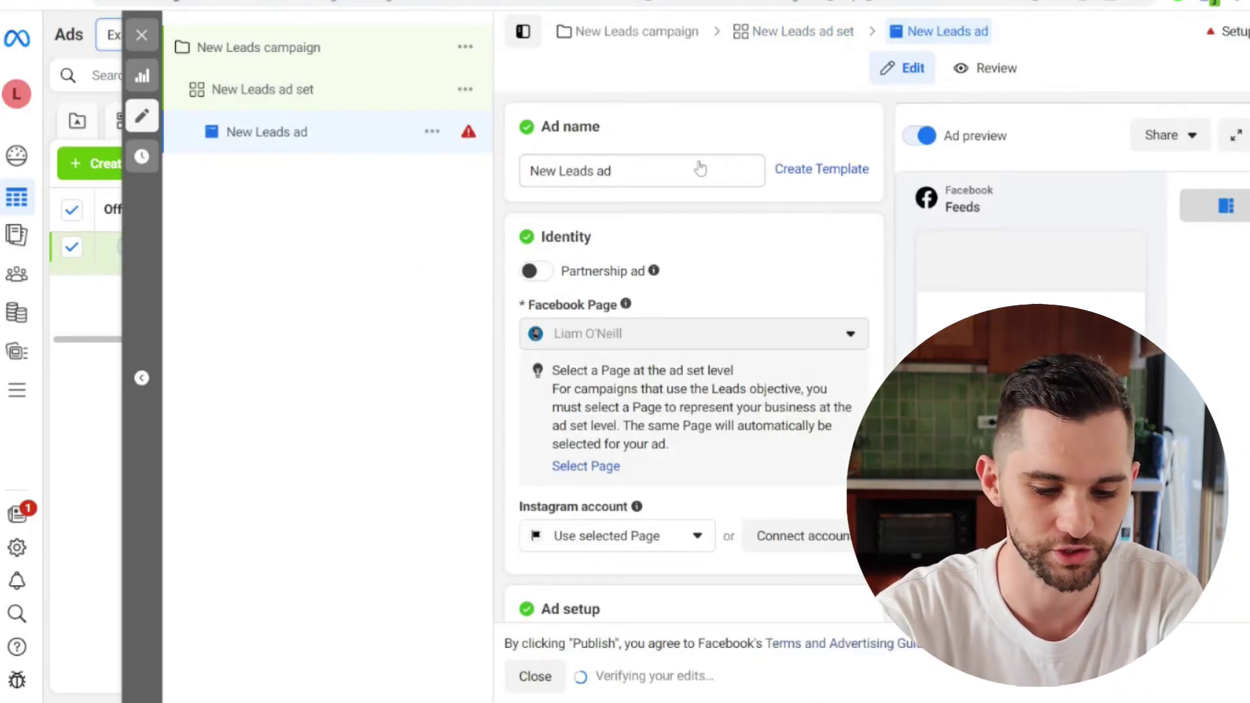
pyautogui.scroll(-10, 700, 169)
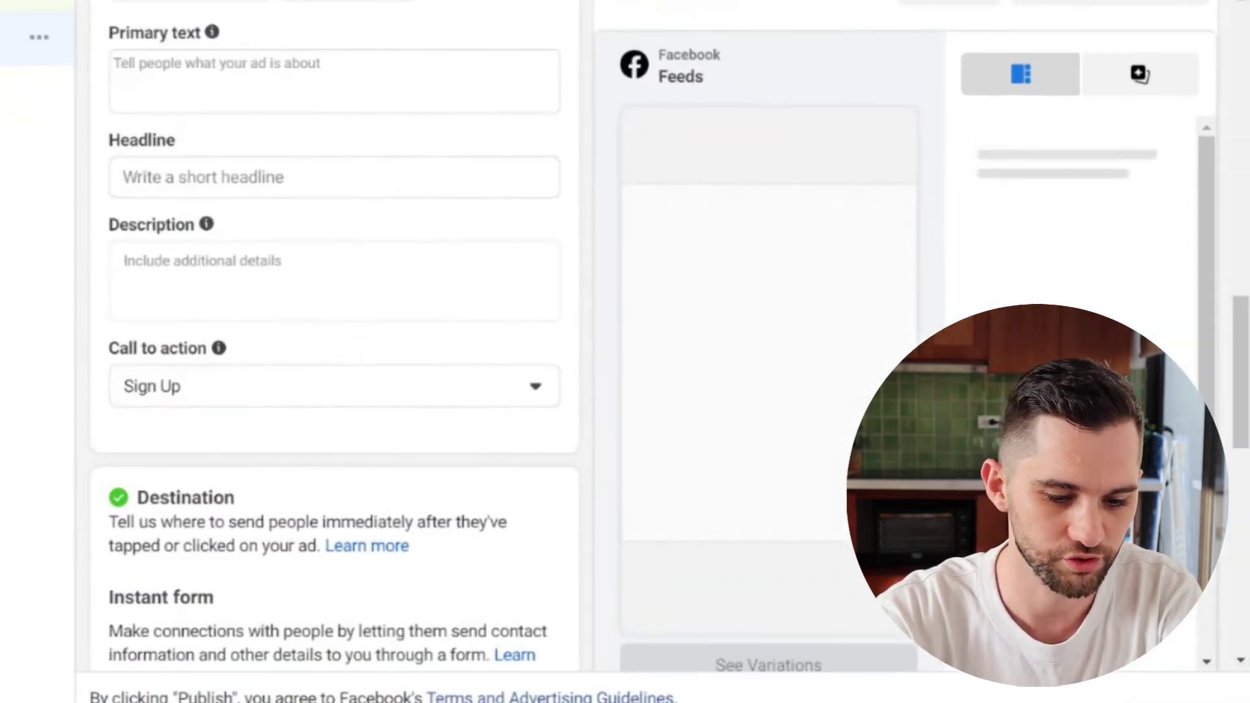
pyautogui.scroll(-12, 701, 169)
pyautogui.scroll(3, 190, 102)
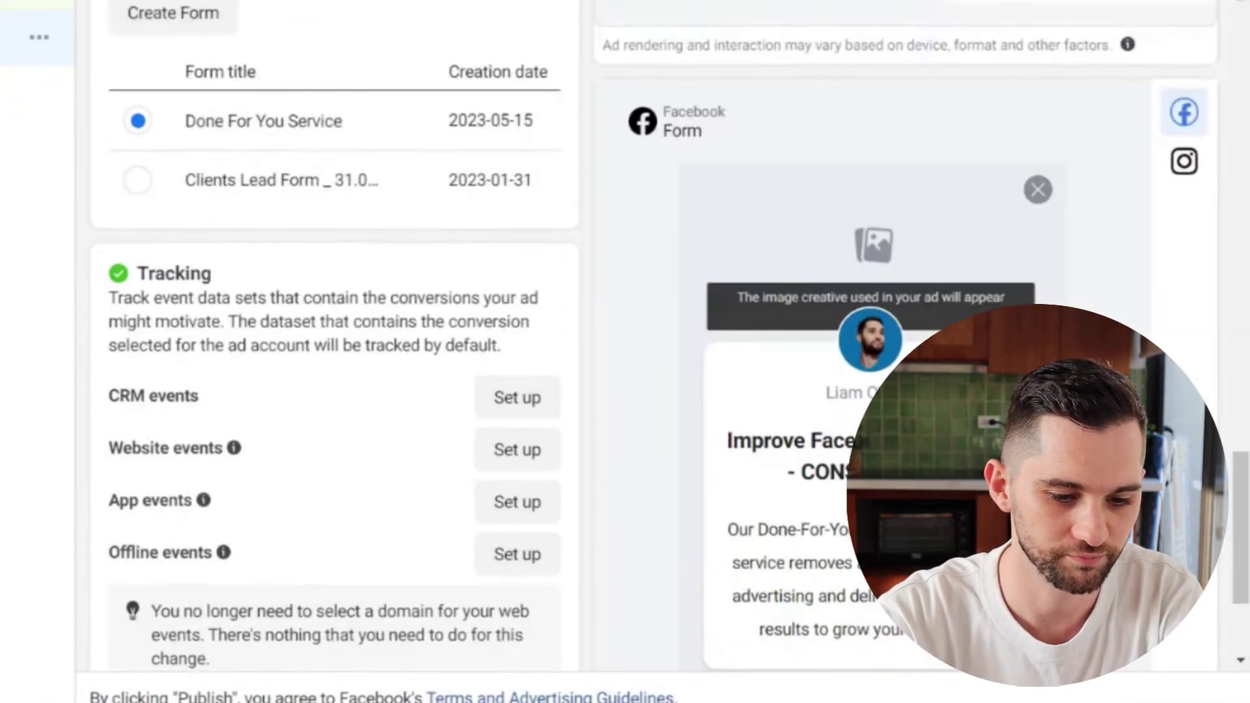
pyautogui.click(190, 102)
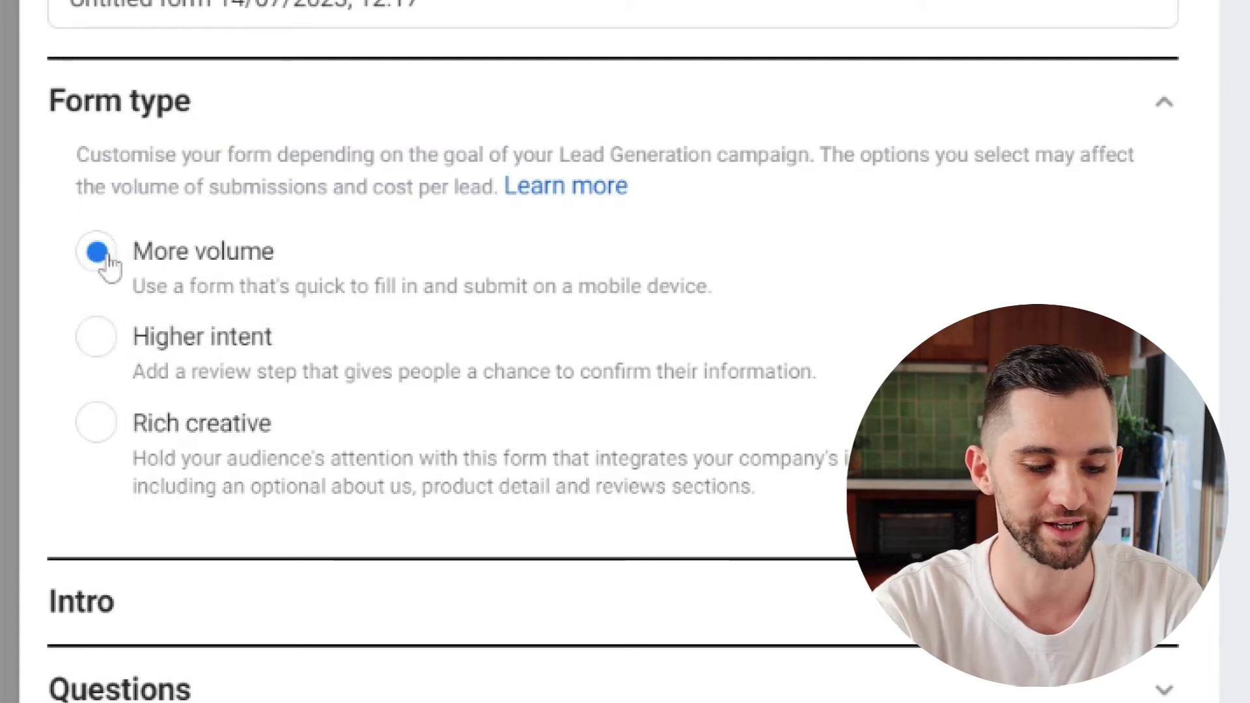
# Try the Higher intent form type, then return the form type to More volume
pyautogui.click(103, 339)
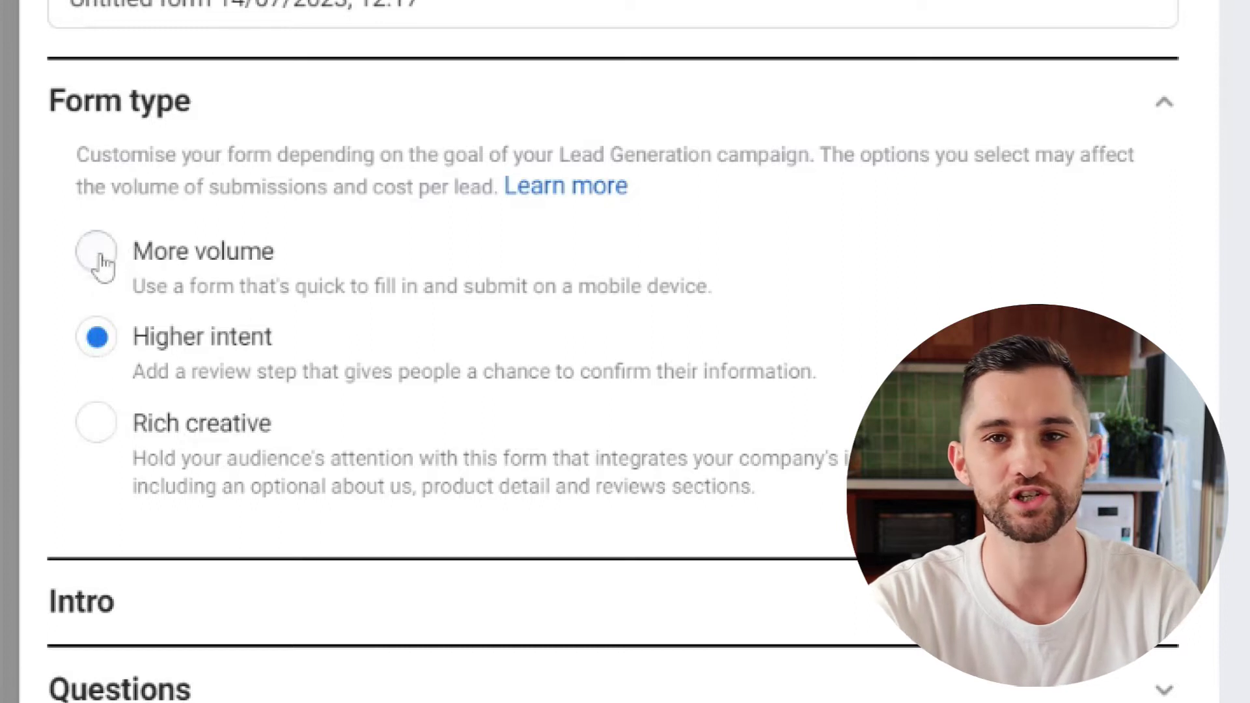
pyautogui.click(99, 258)
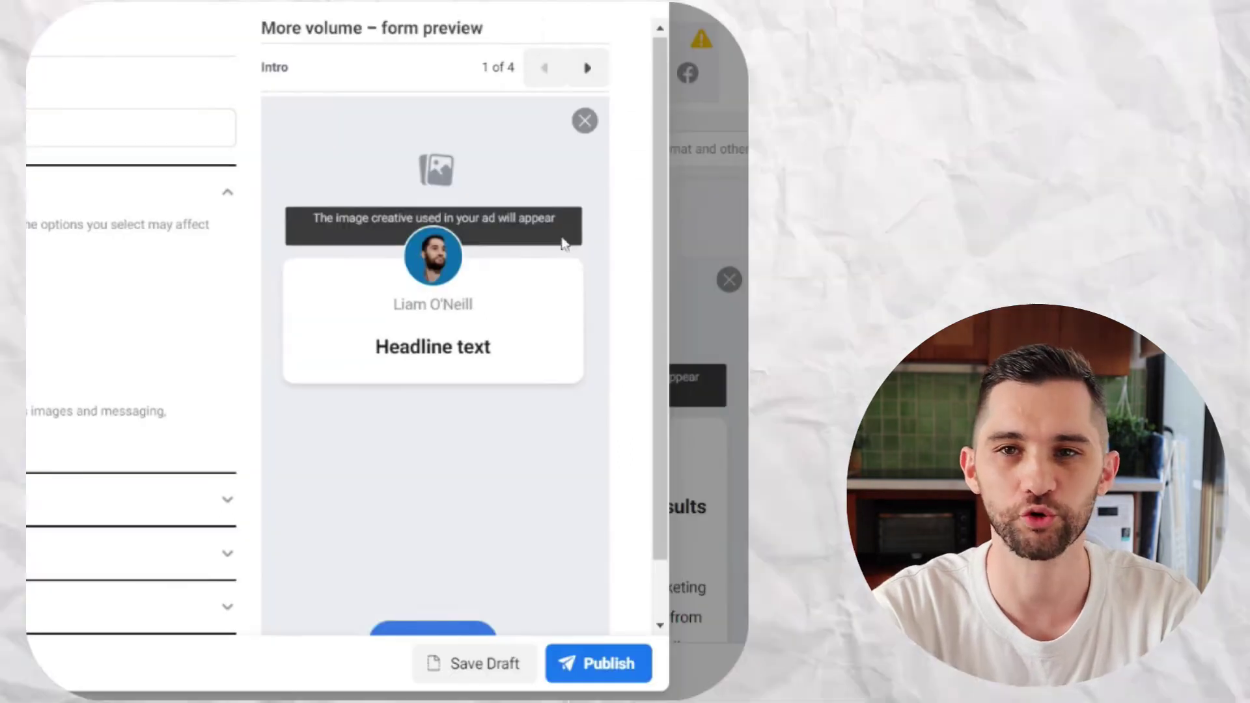
pyautogui.scroll(-1, 1098, 314)
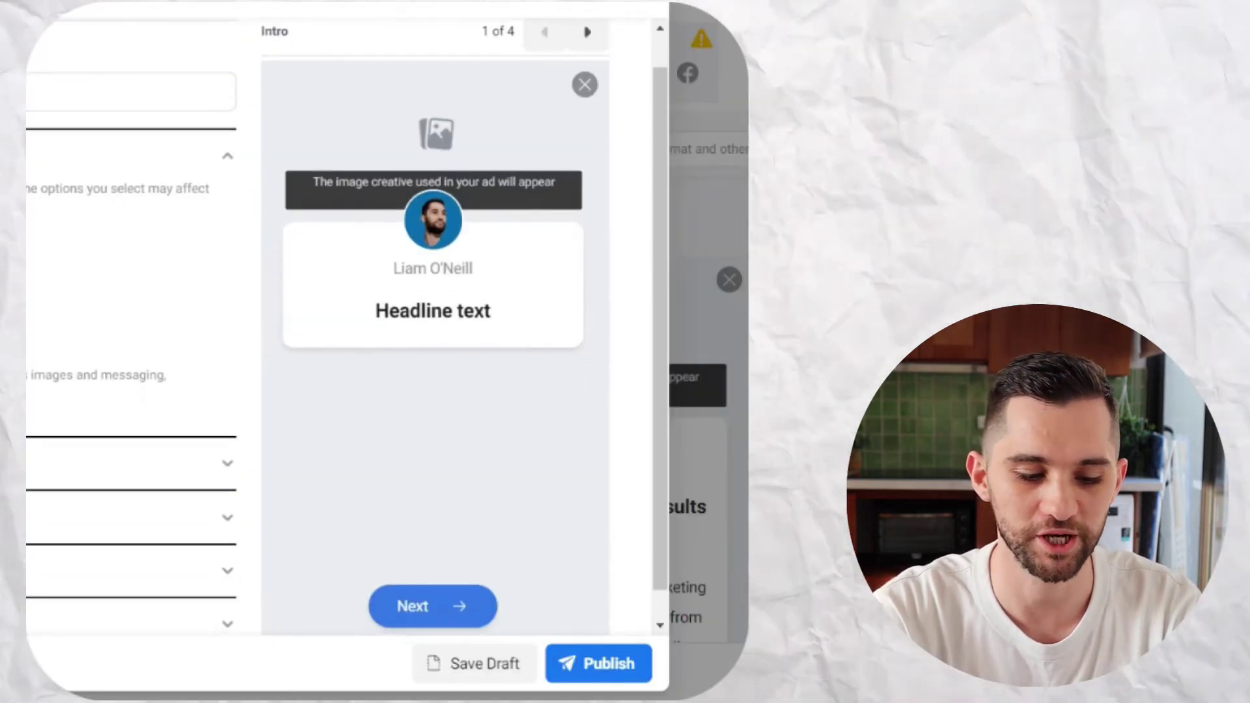
pyautogui.scroll(1, 430, 198)
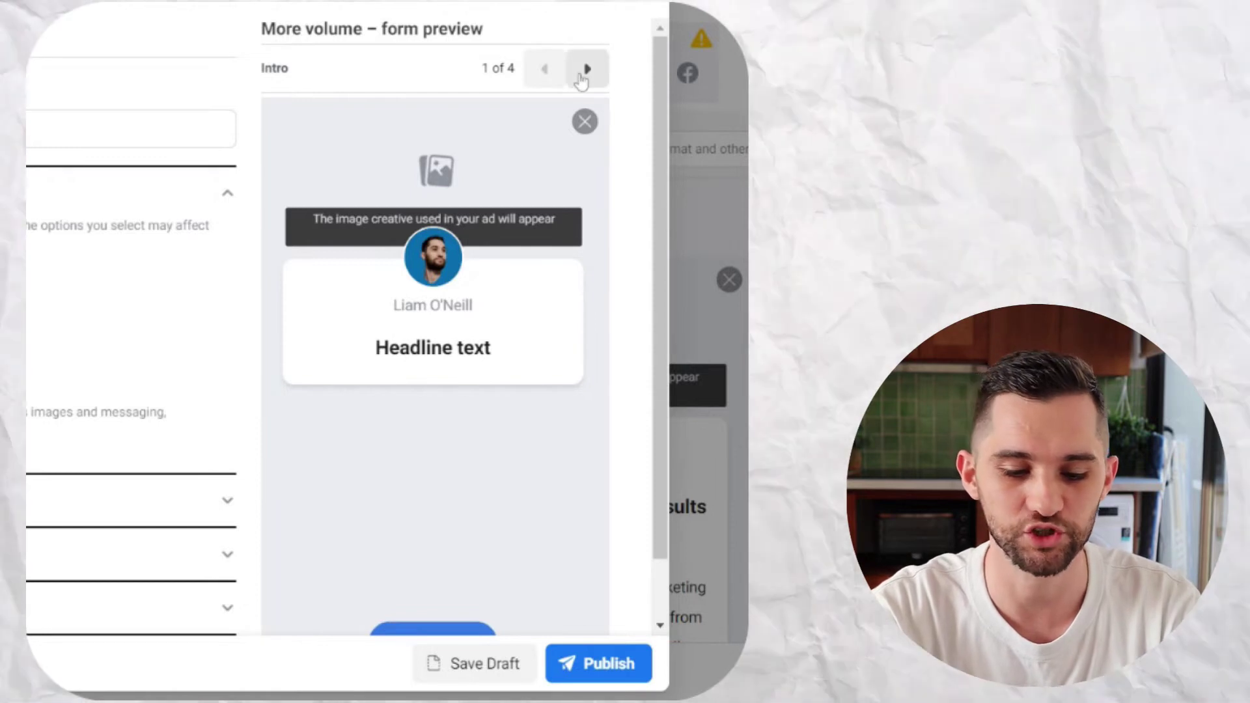
# Preview the form from the Prefill information page through to the privacy policy page
pyautogui.click(581, 76)
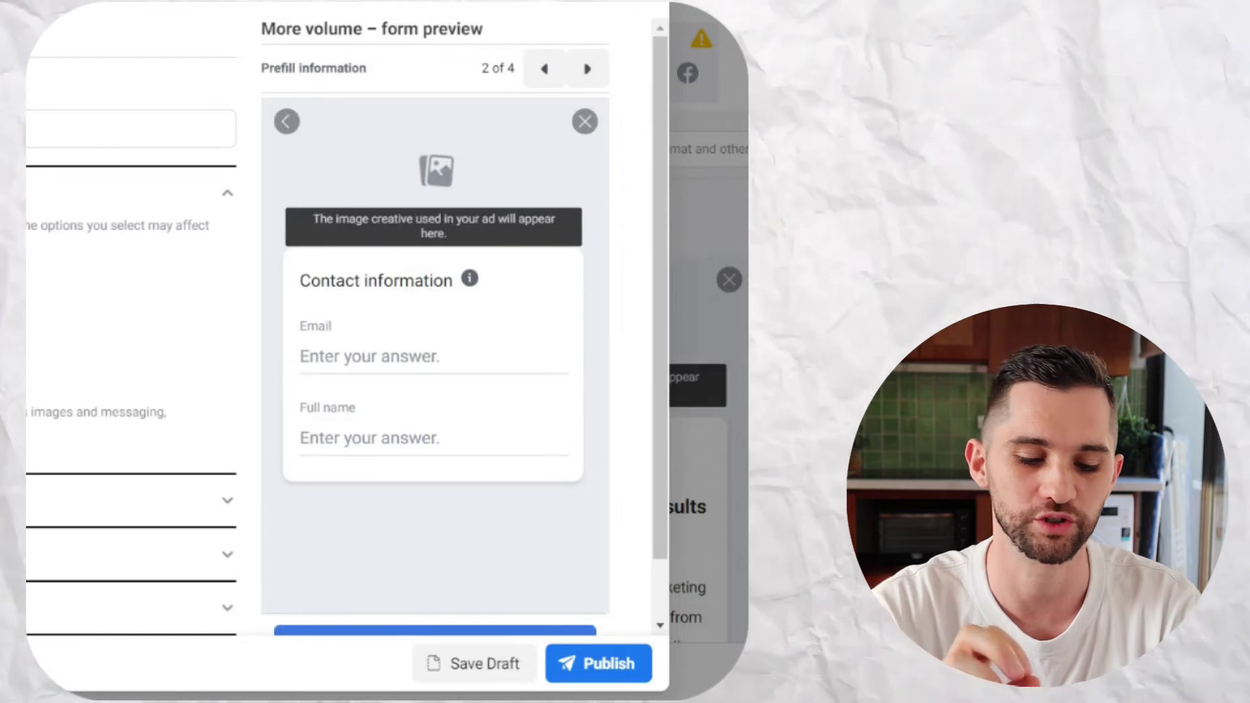
pyautogui.scroll(-2, 435, 326)
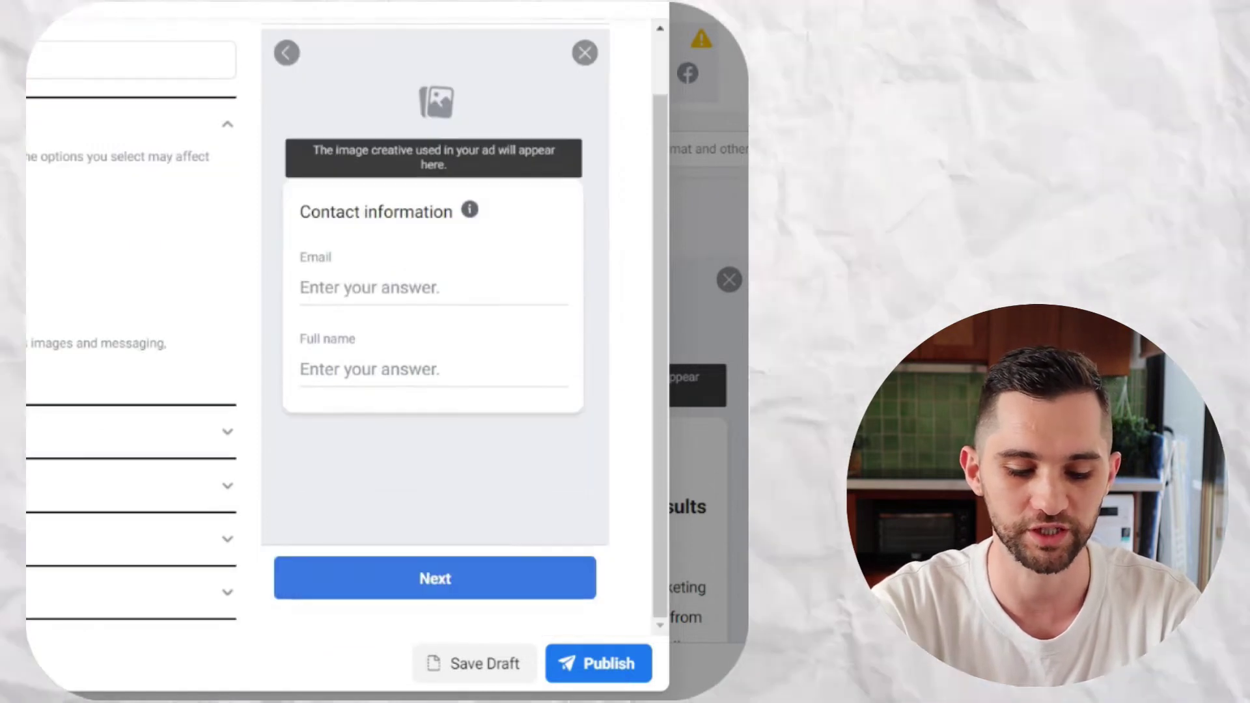
pyautogui.scroll(1, 597, 168)
pyautogui.scroll(1, 596, 130)
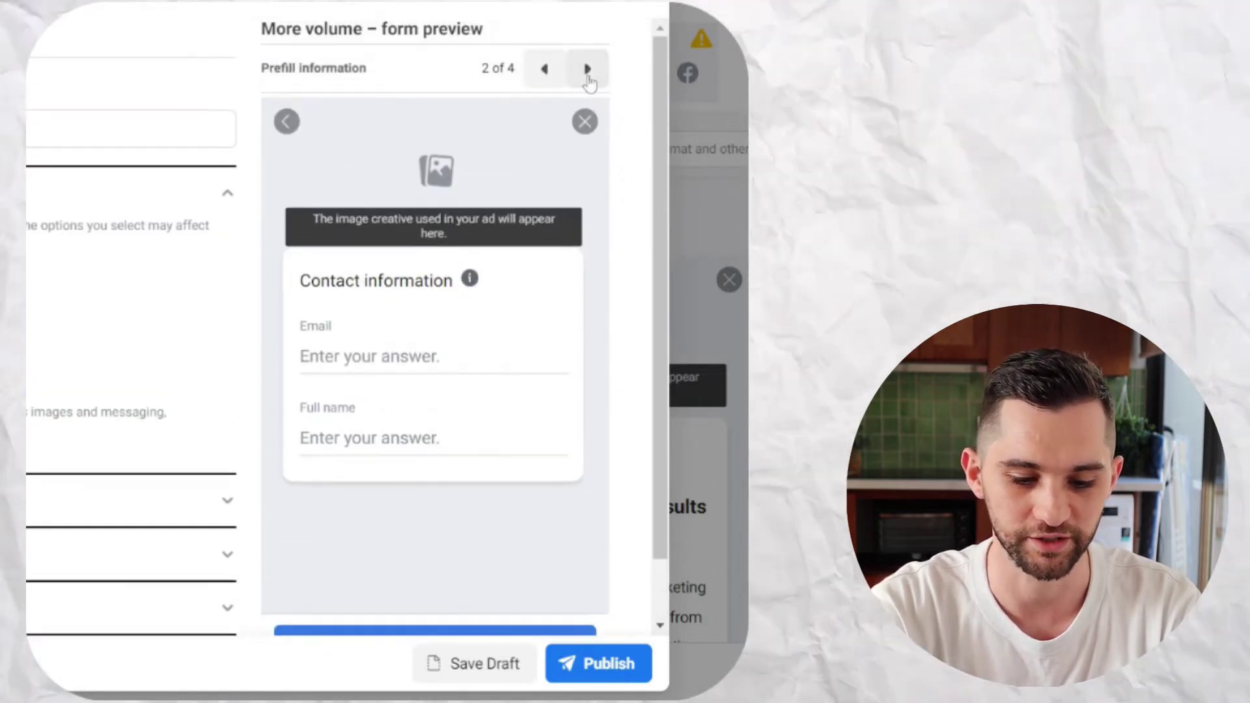
pyautogui.click(586, 68)
pyautogui.scroll(-2, 521, 196)
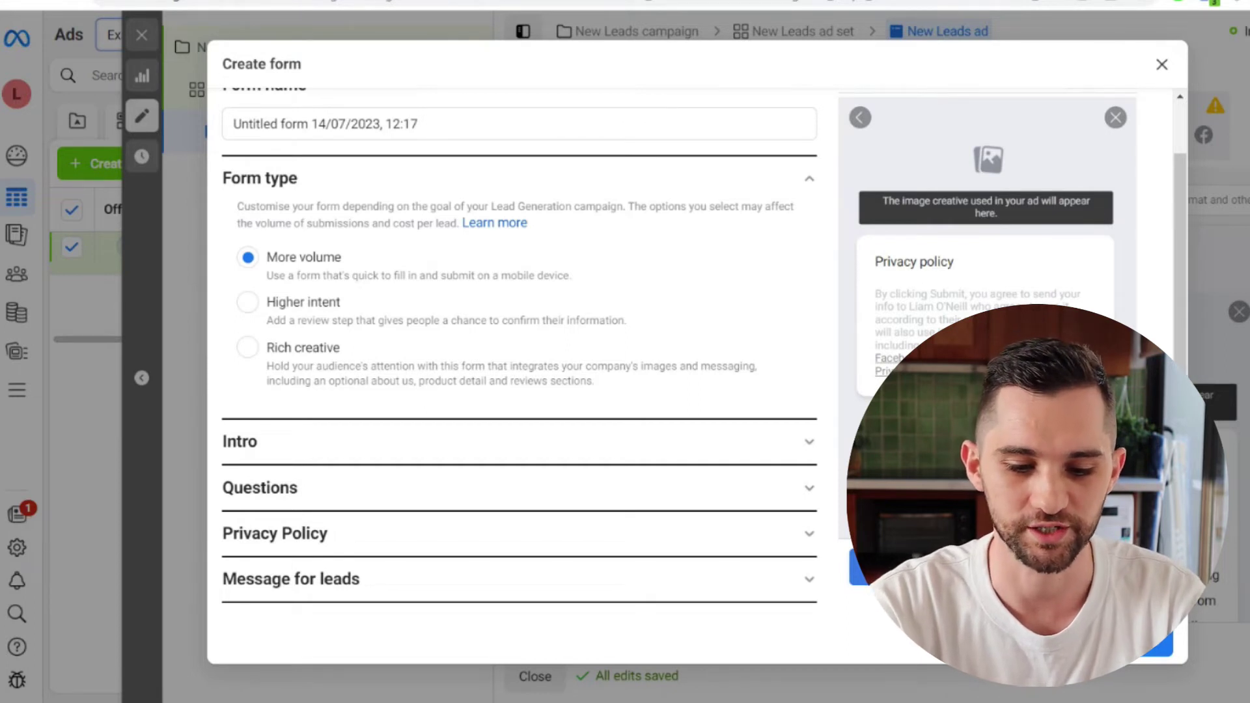
# Change the form type to Higher intent, adding the review screen
pyautogui.scroll(2, 1118, 130)
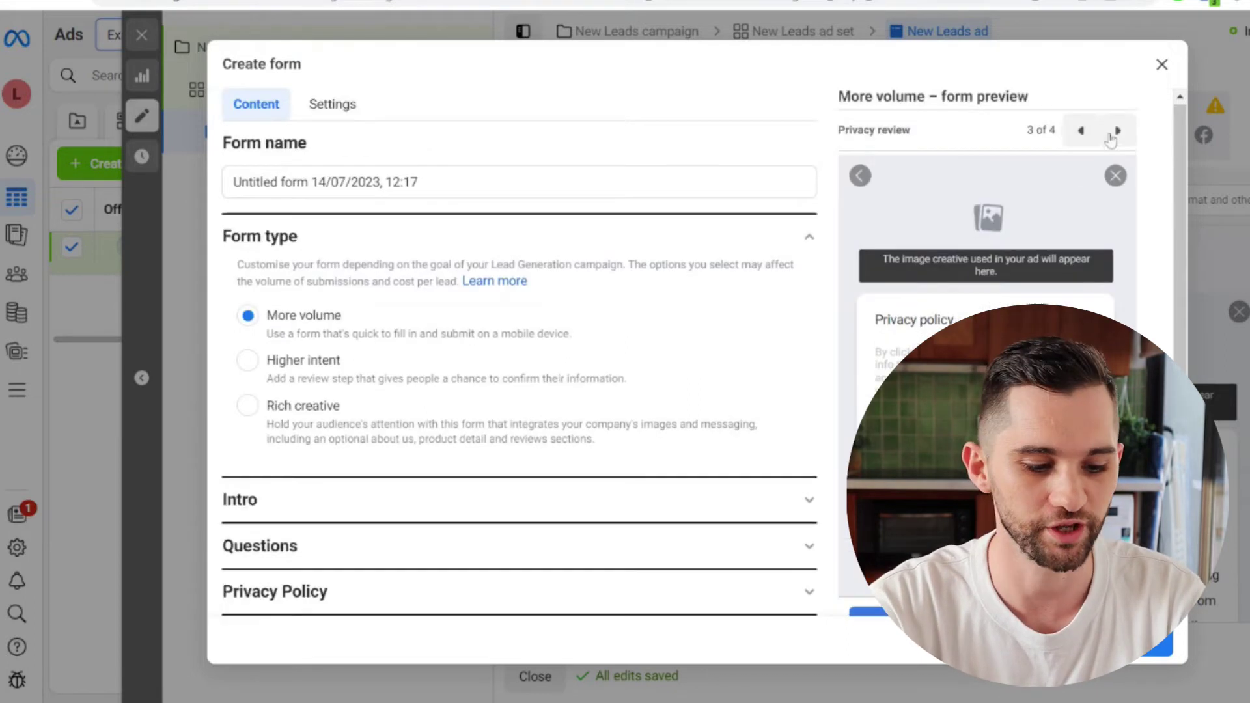
pyautogui.click(250, 362)
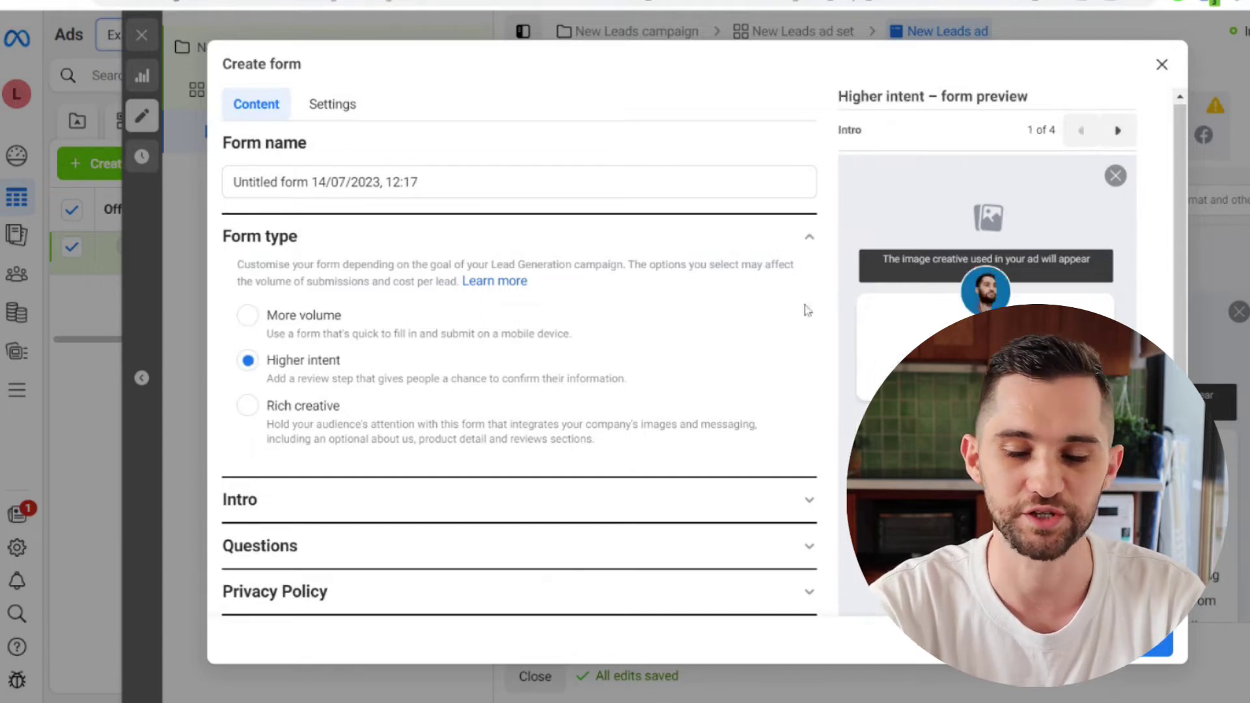
pyautogui.scroll(-1, 1152, 267)
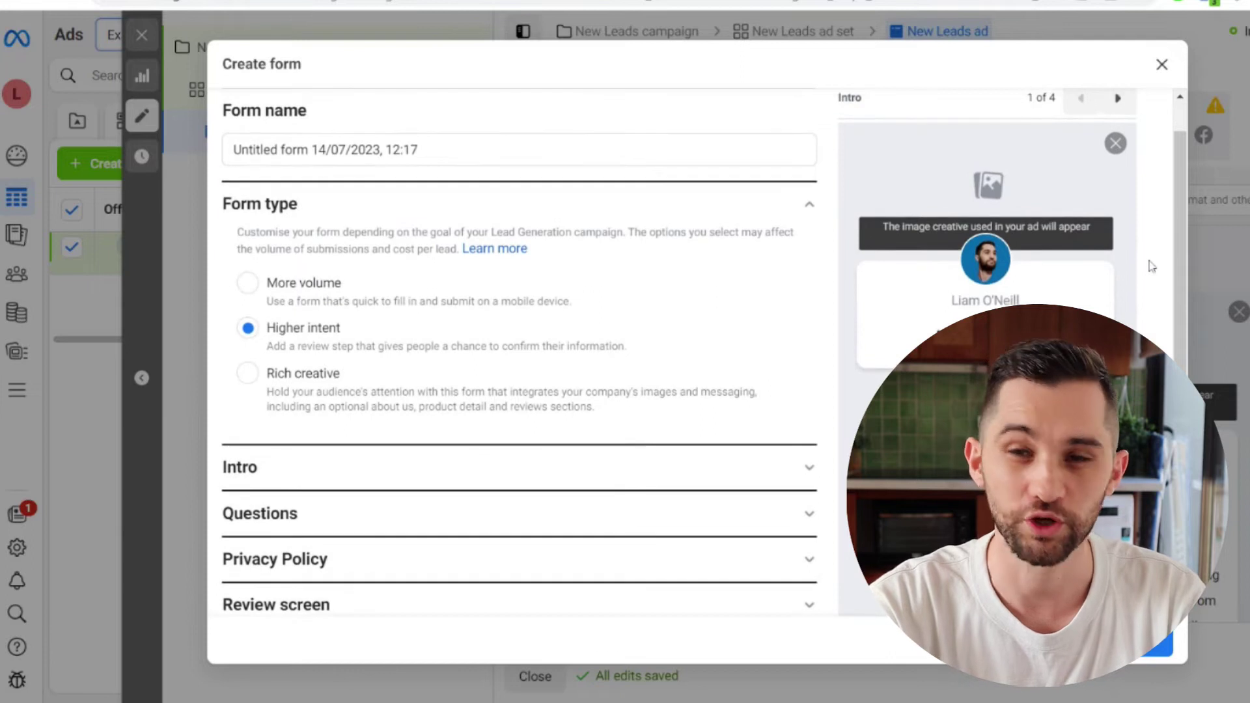
pyautogui.scroll(-1, 1151, 267)
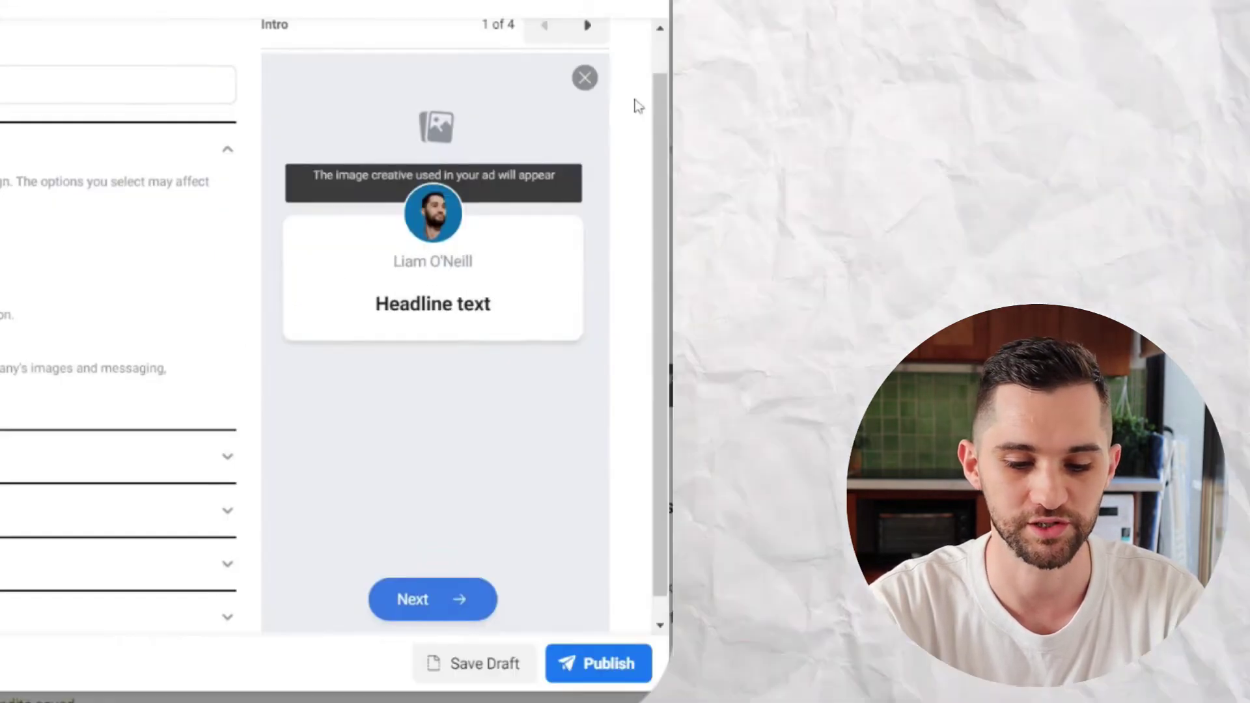
pyautogui.scroll(1, 636, 109)
# Advance the form preview to the Privacy review page (3 of 4)
pyautogui.click(587, 48)
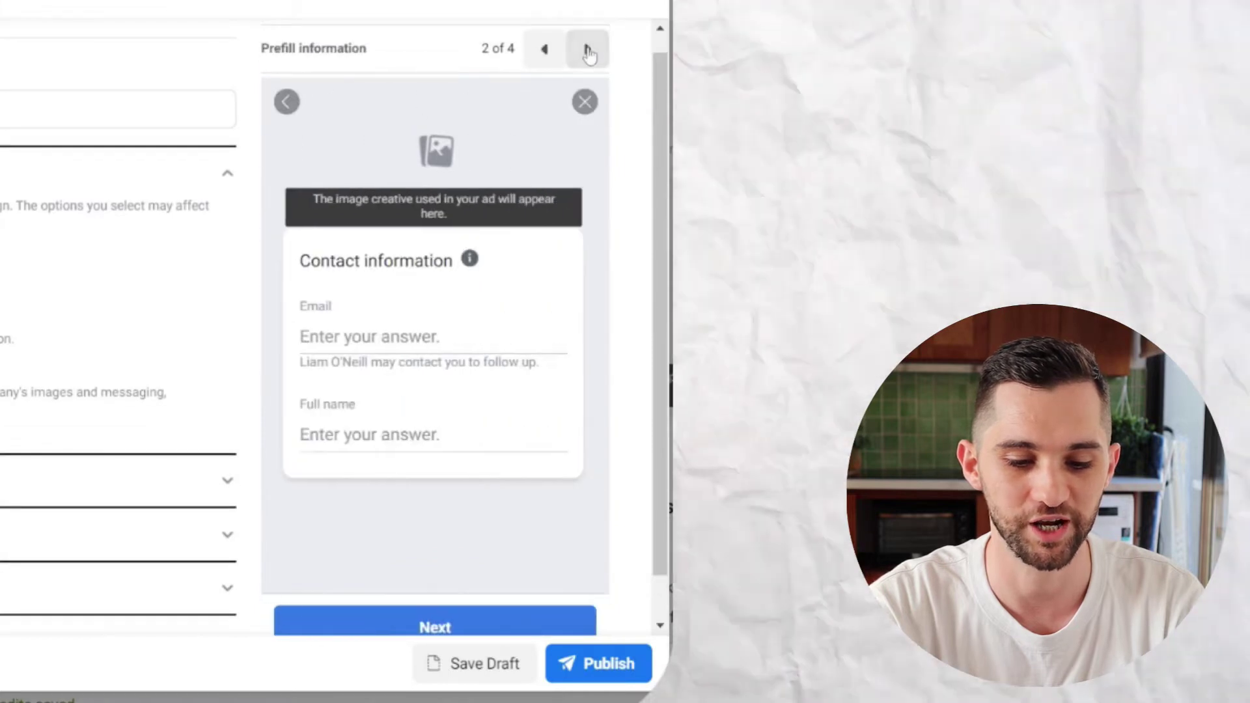
pyautogui.click(588, 49)
pyautogui.scroll(-1, 480, 282)
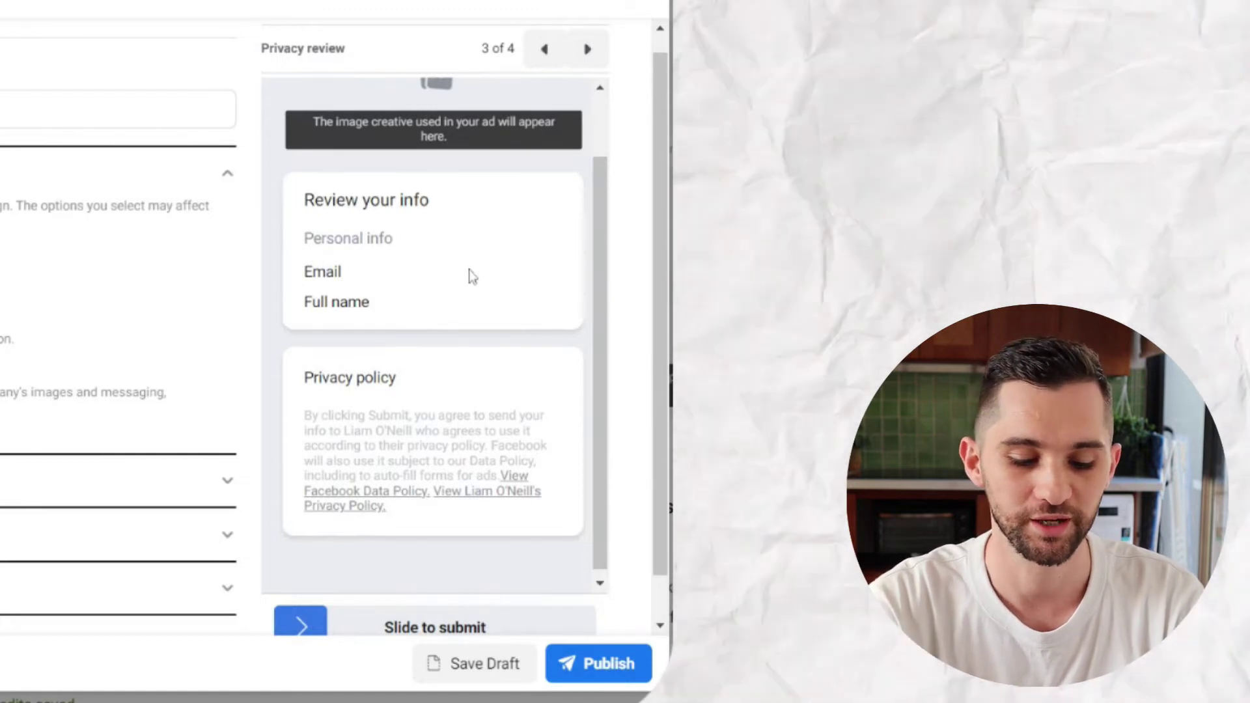
pyautogui.scroll(-1, 472, 277)
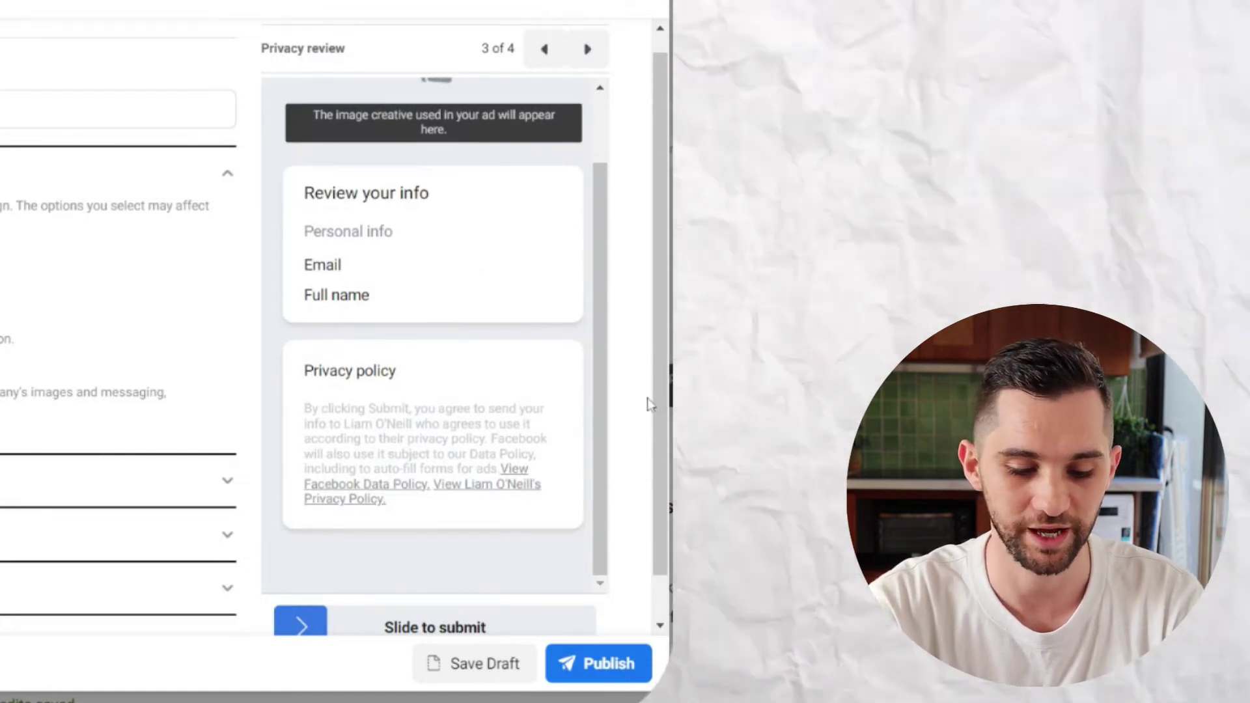
pyautogui.scroll(-1, 647, 399)
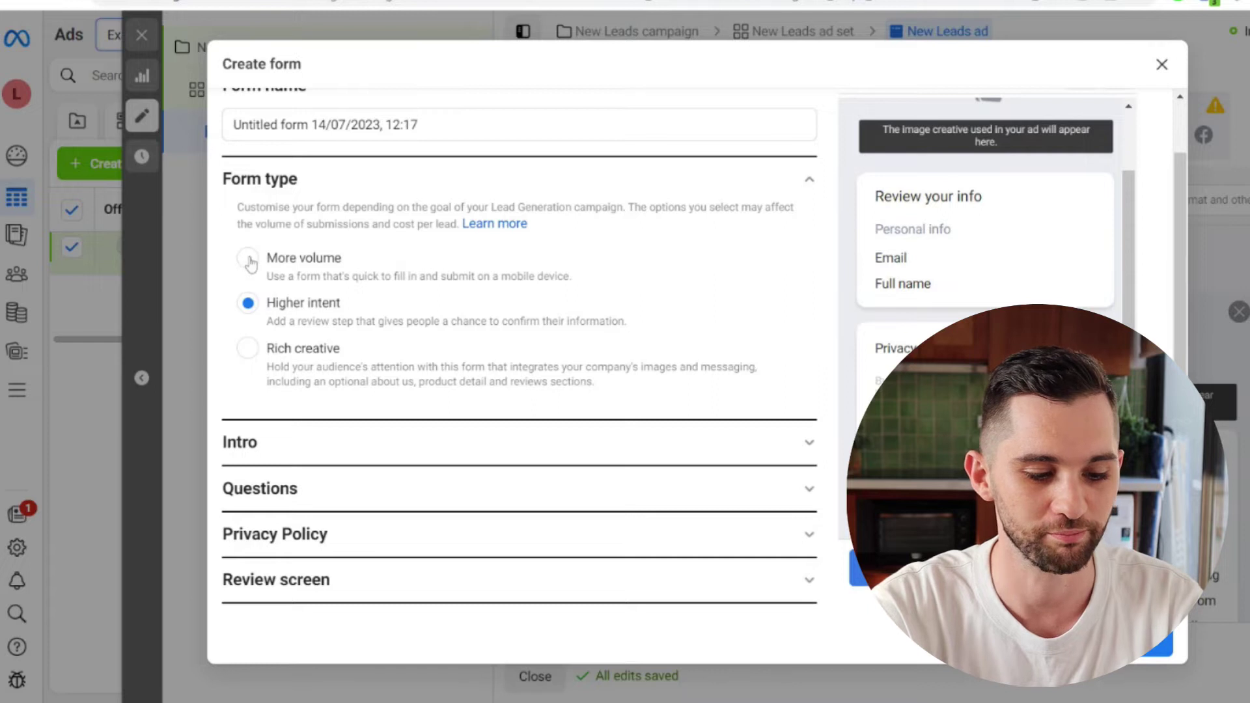
# Switch the form type from Higher intent back to More volume, restoring Message for leads
pyautogui.tripleClick(274, 307)
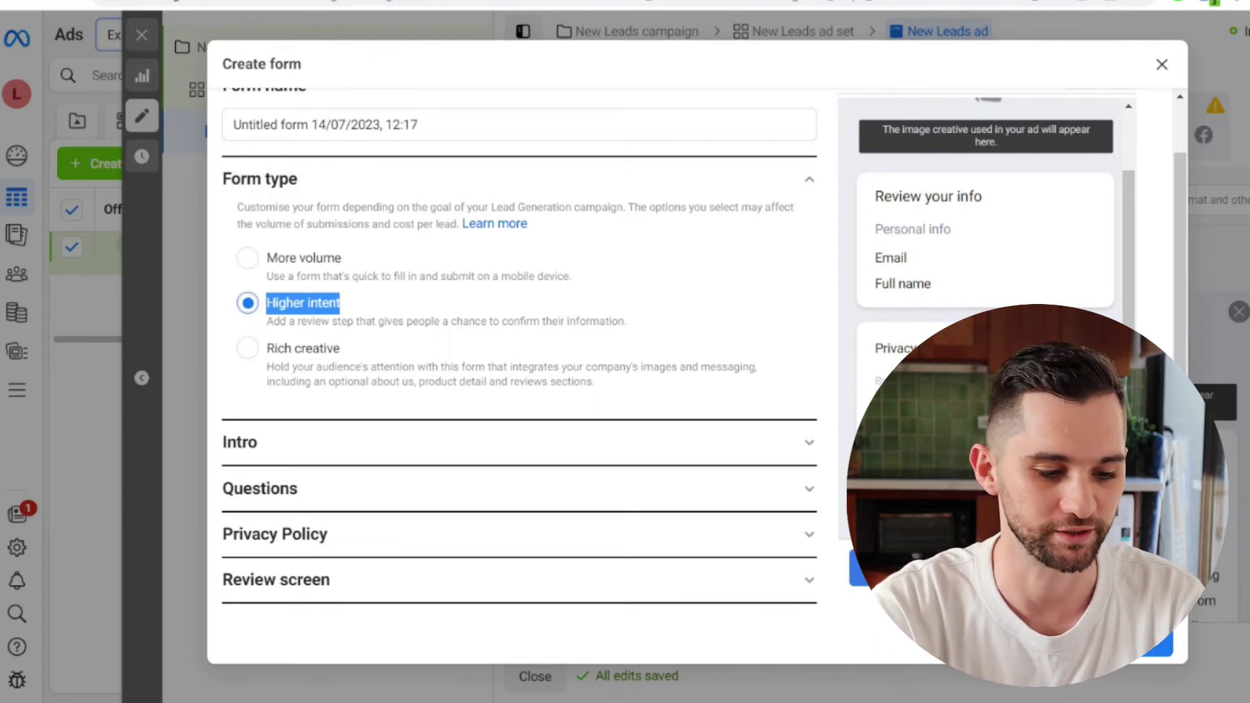
pyautogui.click(248, 260)
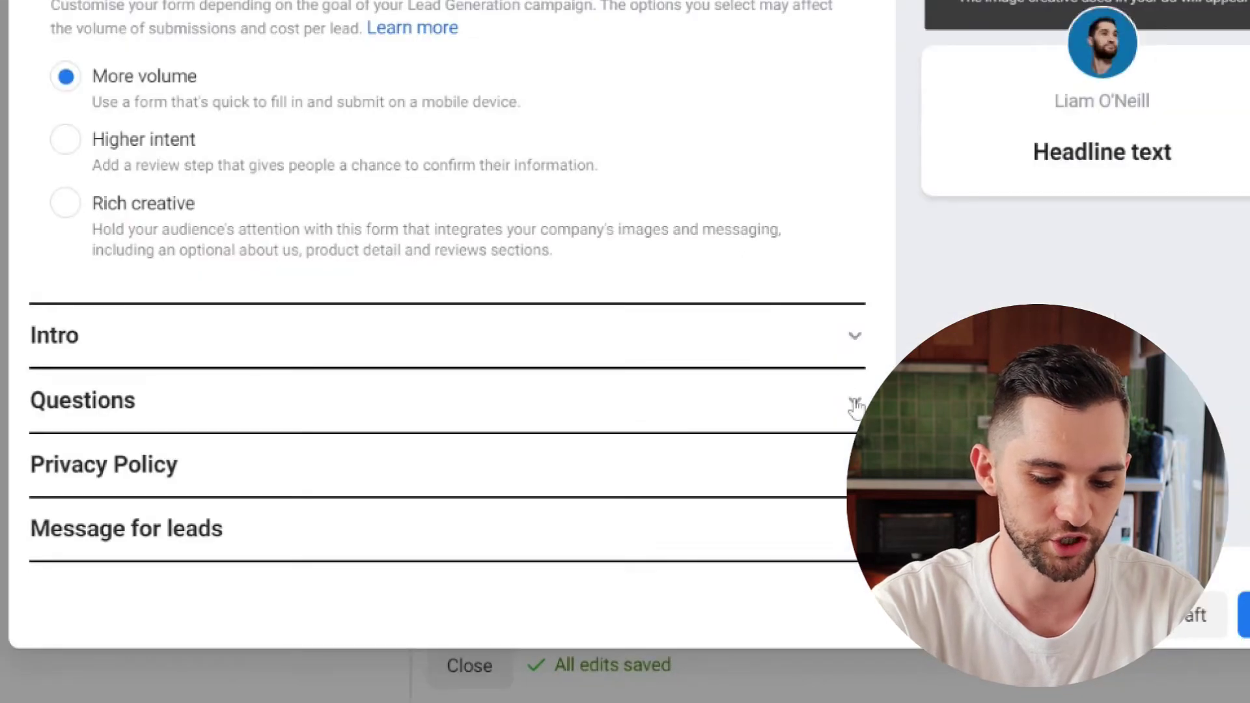
# Turn on Conditional logic under Questions and list the question types available to add
pyautogui.click(853, 403)
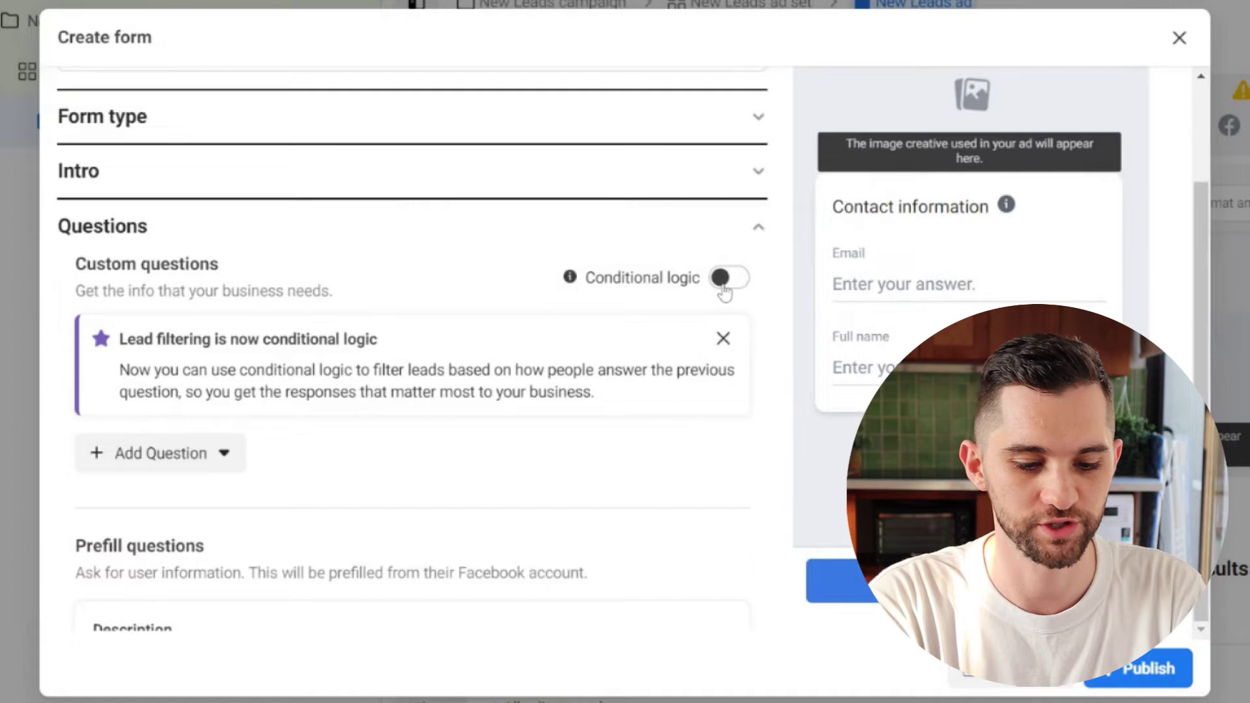
pyautogui.click(728, 279)
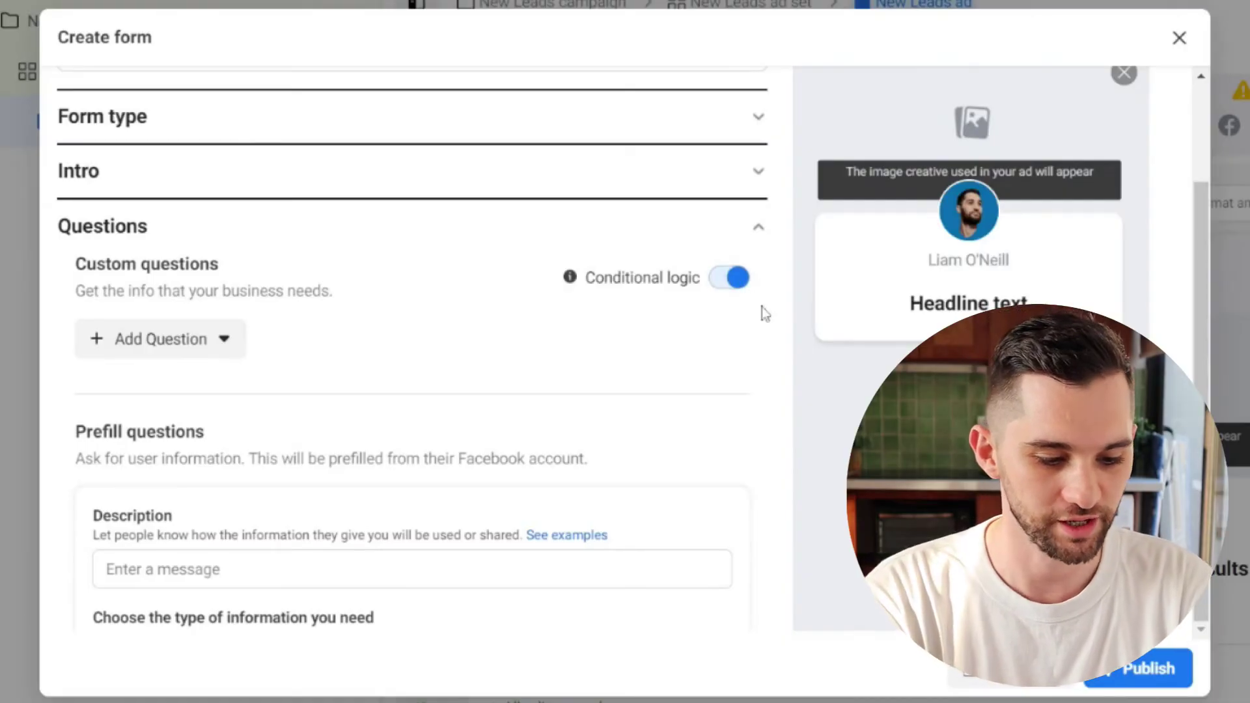
pyautogui.scroll(-3, 763, 309)
pyautogui.scroll(2, 413, 369)
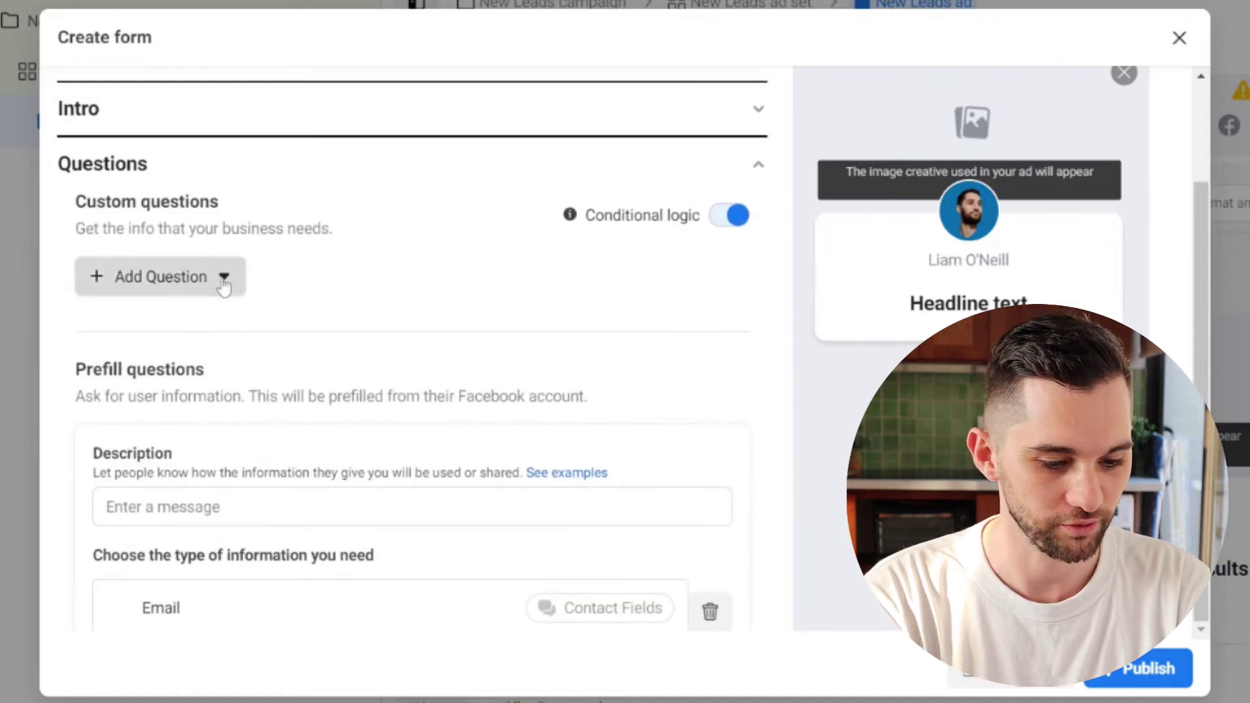
pyautogui.click(223, 279)
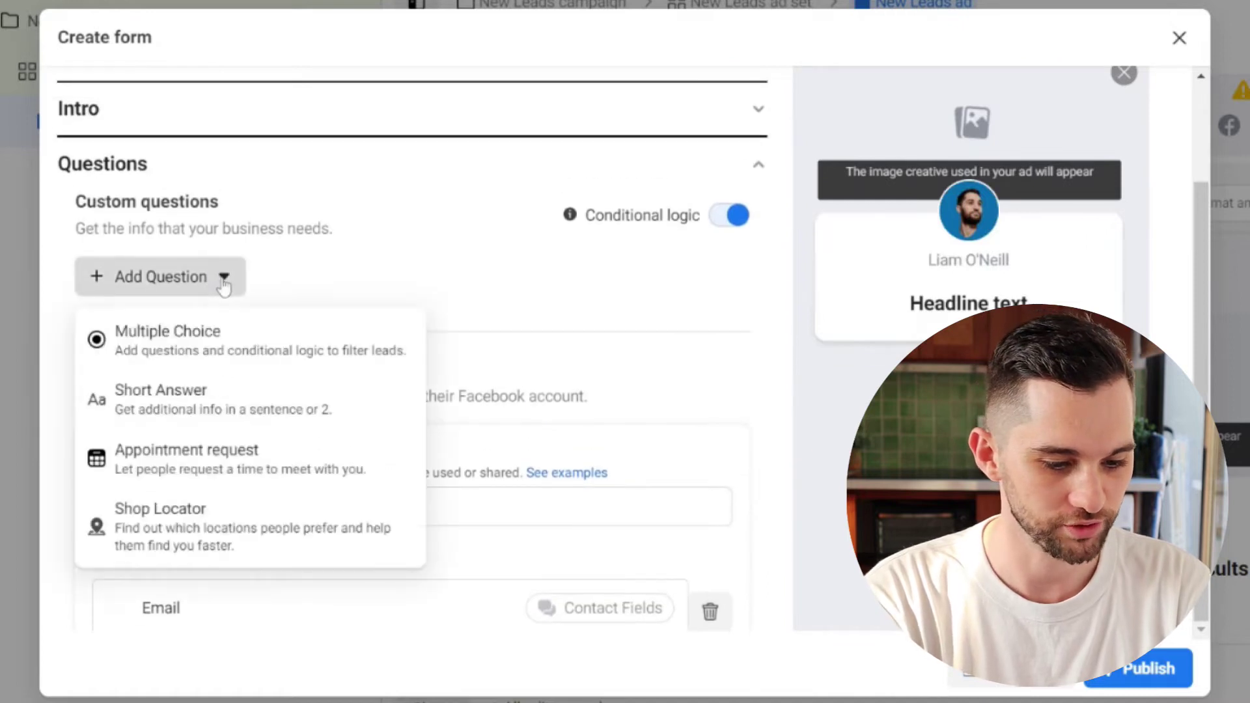
# Add Multiple Choice question 'How much are you spending per month on ad?' with answers Less than £2,000 and More than £2,000
pyautogui.click(224, 355)
pyautogui.click(741, 362)
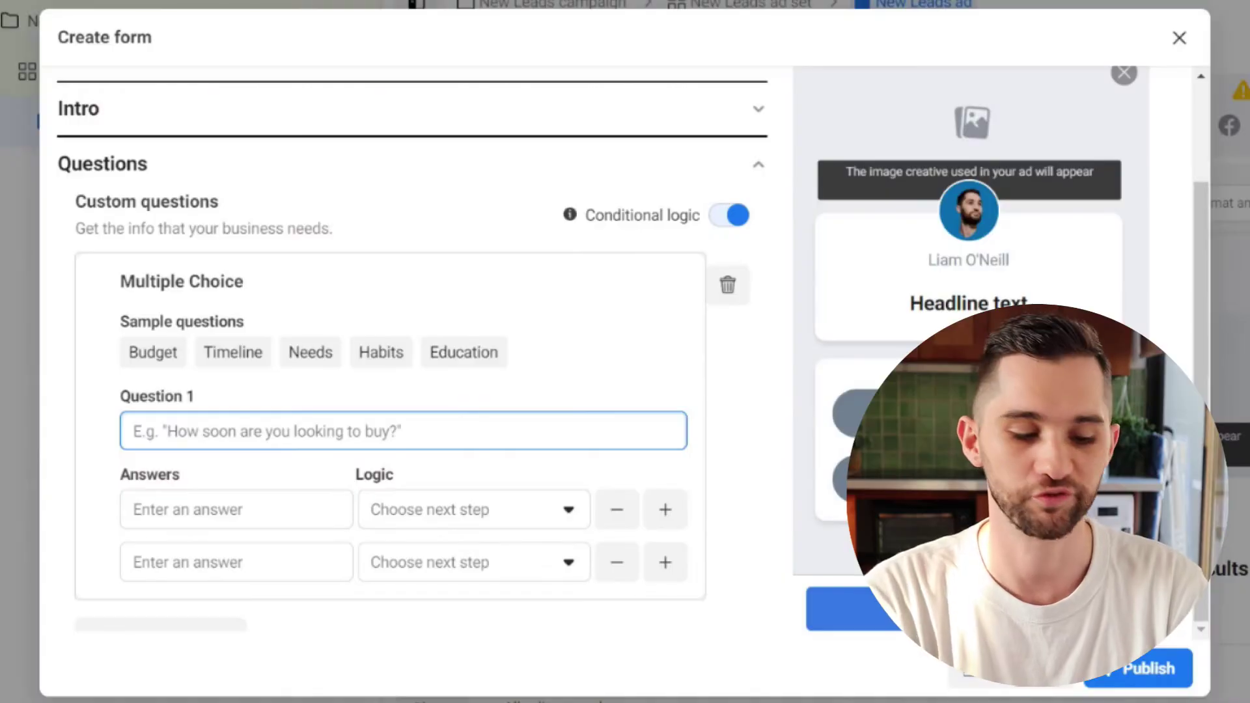
pyautogui.write('How much are you spending per month on ad?')
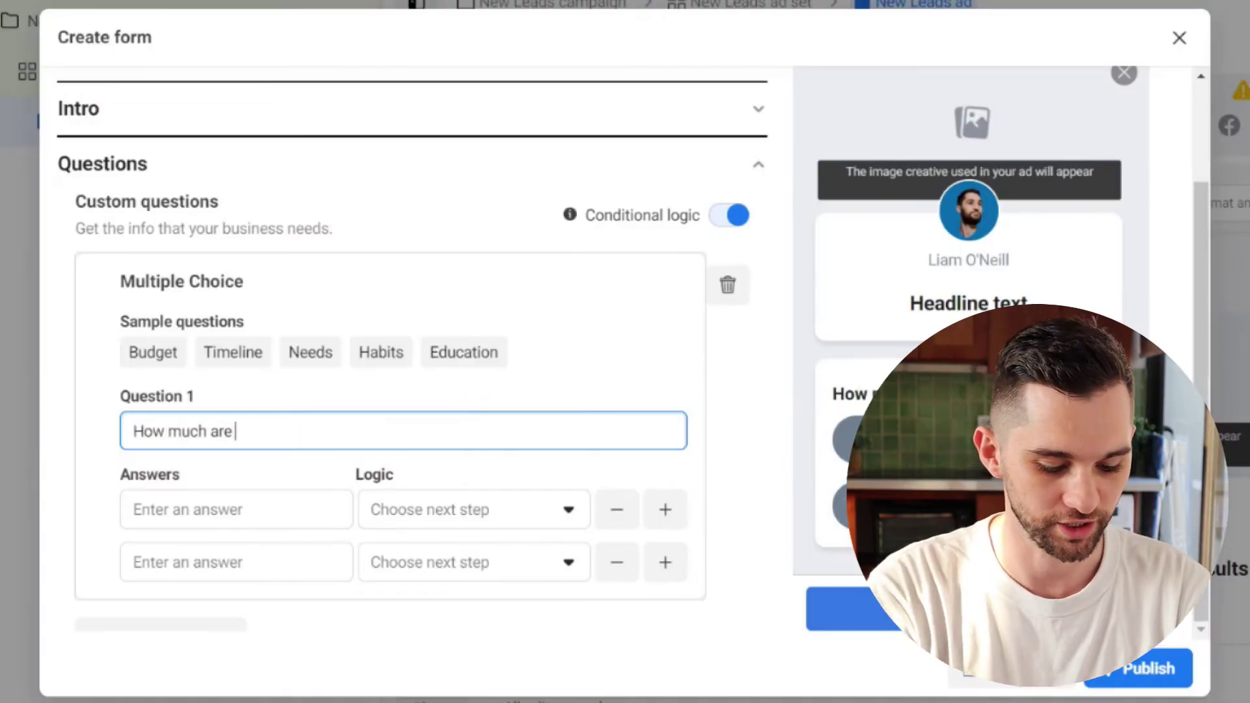
pyautogui.click(237, 510)
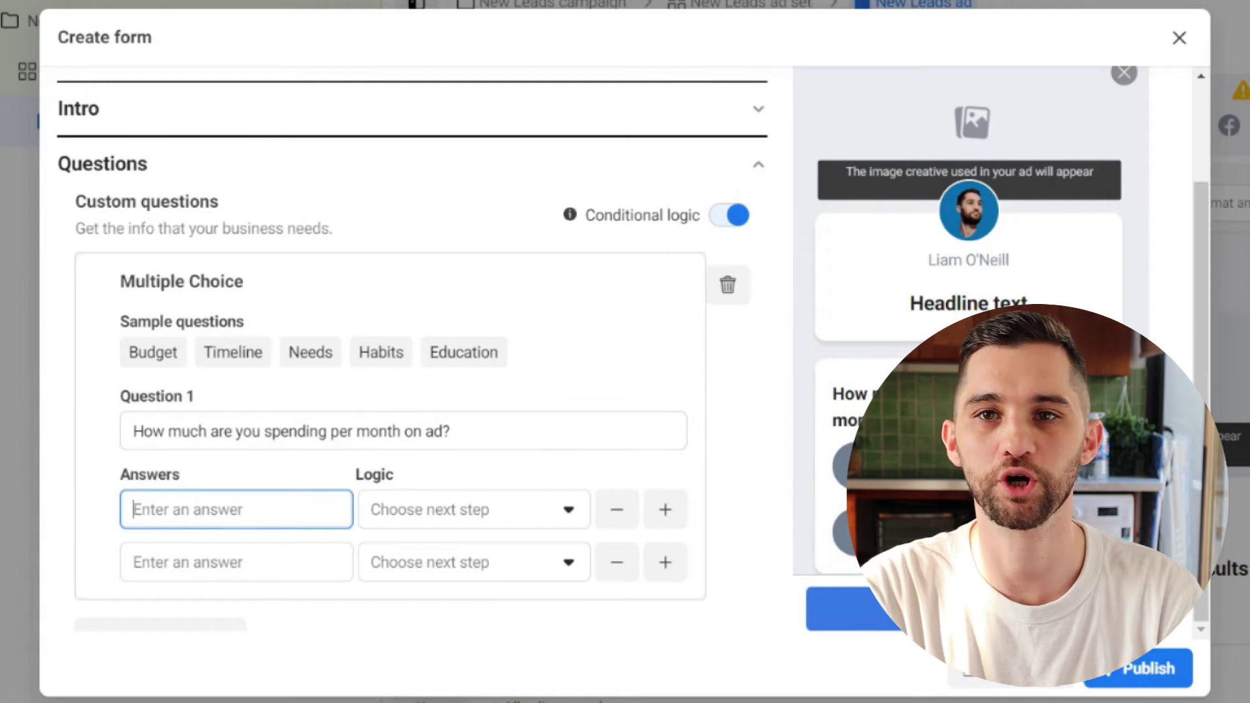
pyautogui.write('Less')
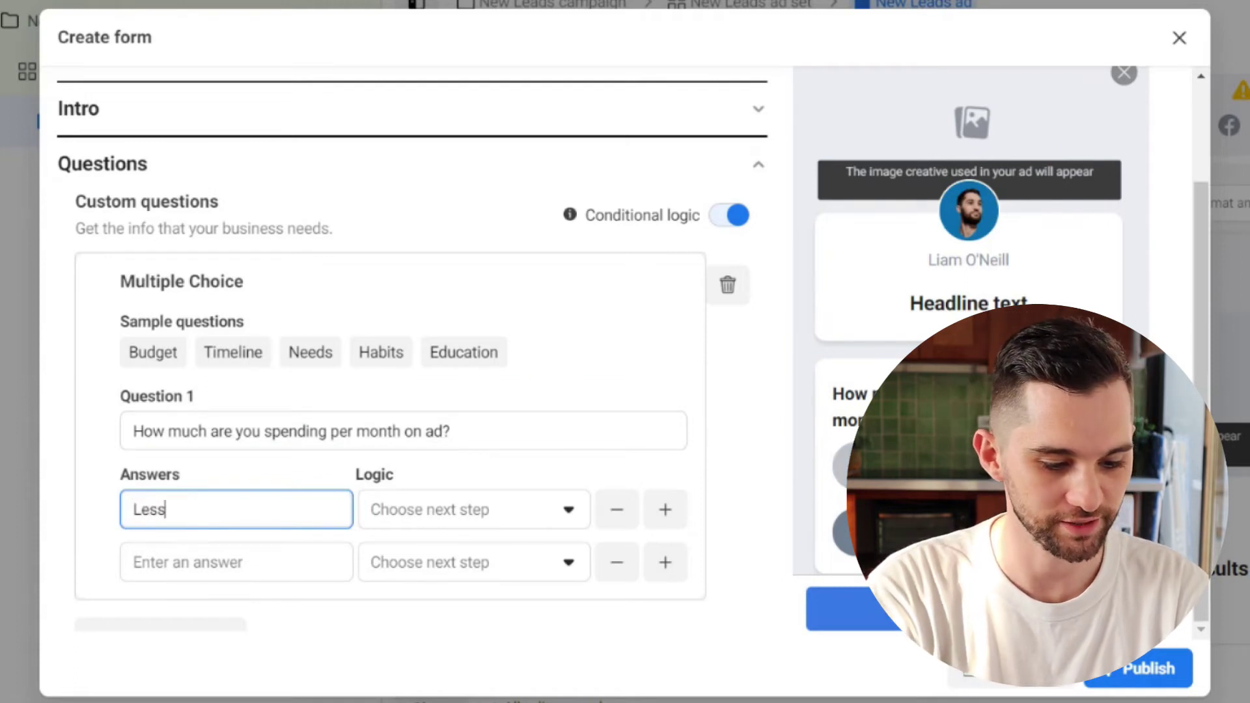
pyautogui.write(' than £2,000')
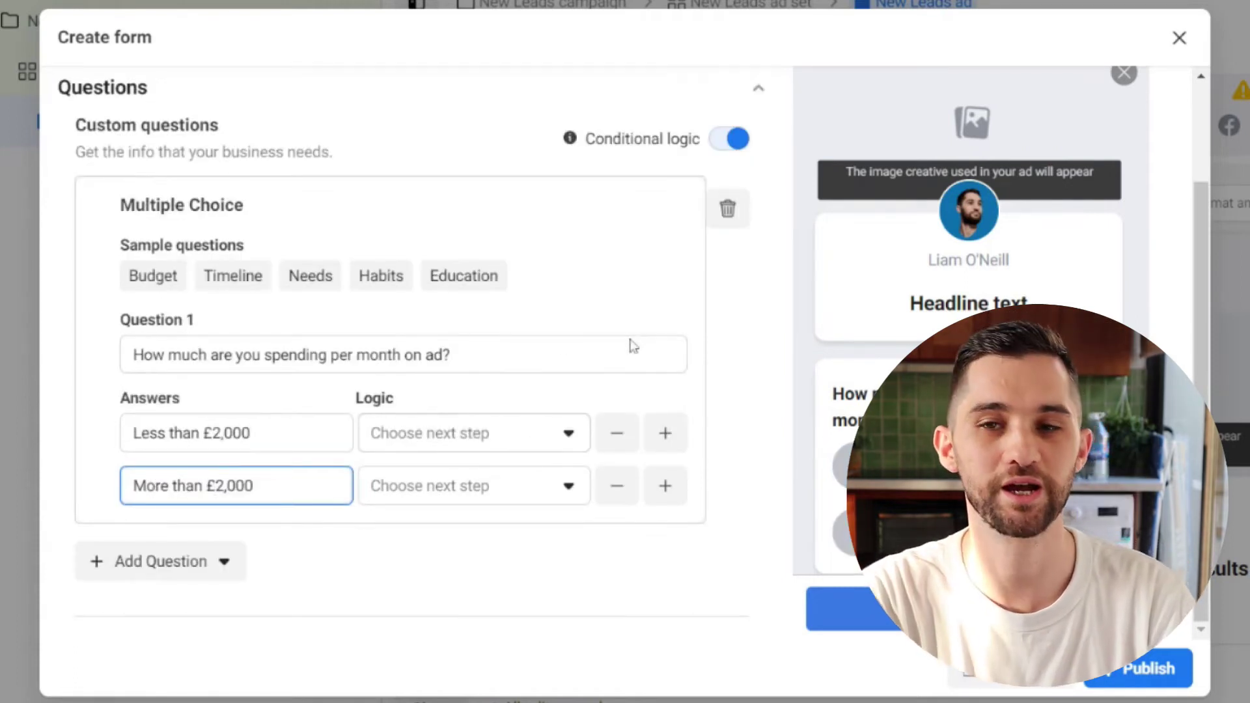
pyautogui.scroll(-1, 535, 402)
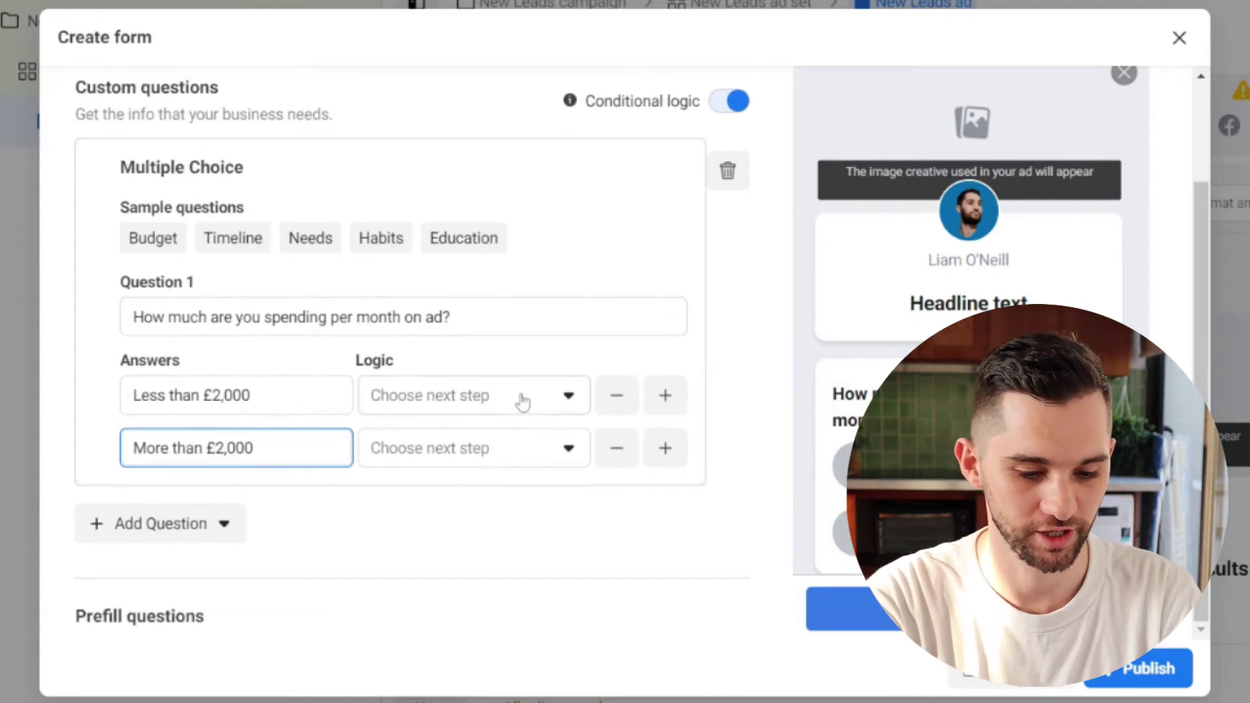
# Route the Less than £2,000 answer to Close form (E2 End page for non-leads)
pyautogui.click(523, 404)
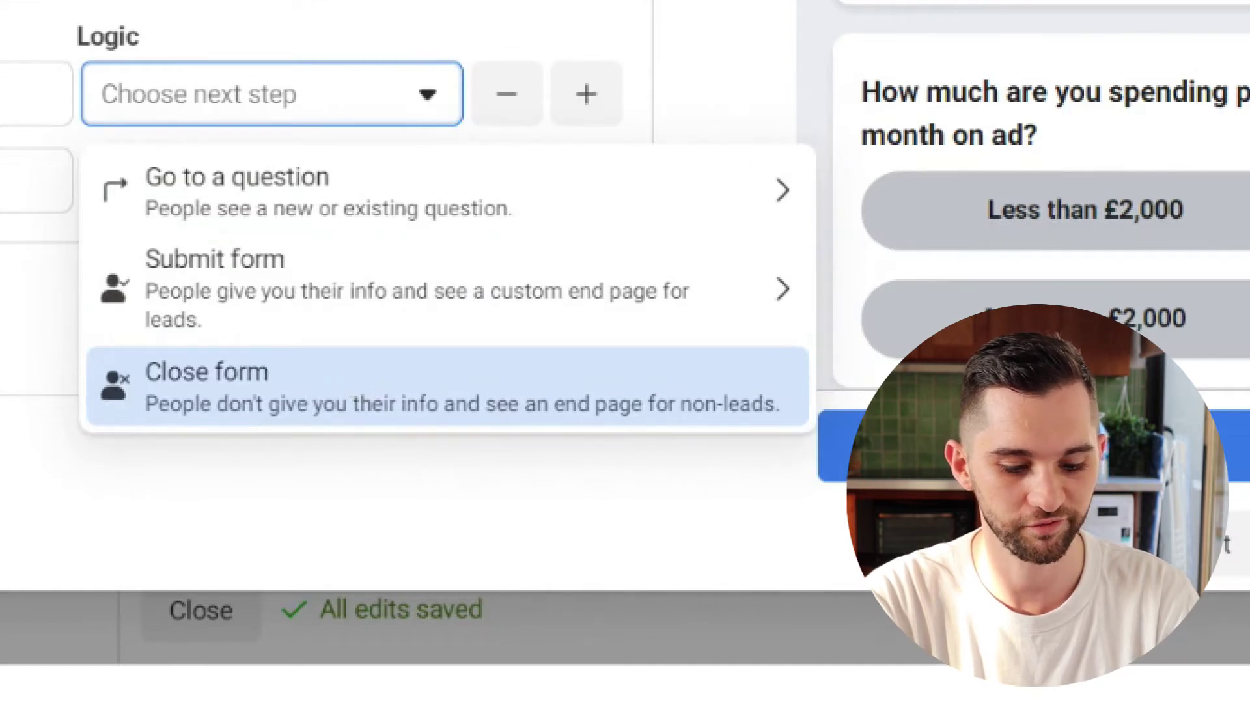
pyautogui.click(349, 381)
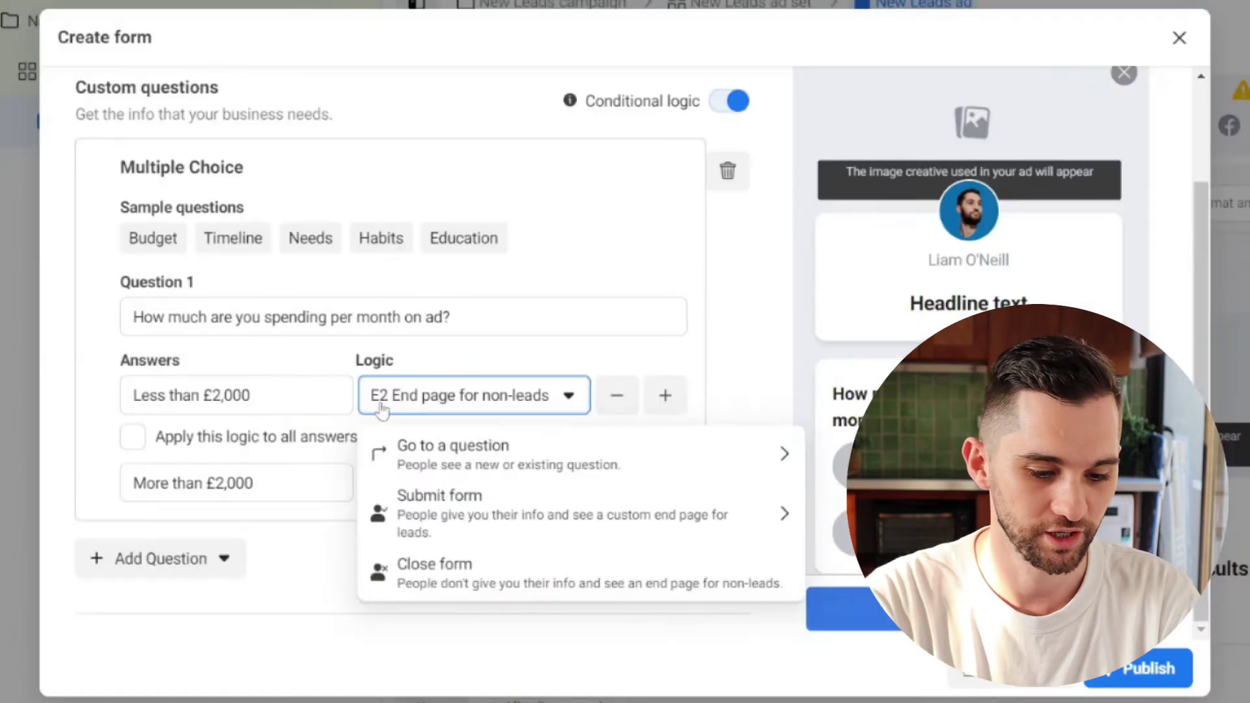
pyautogui.click(731, 352)
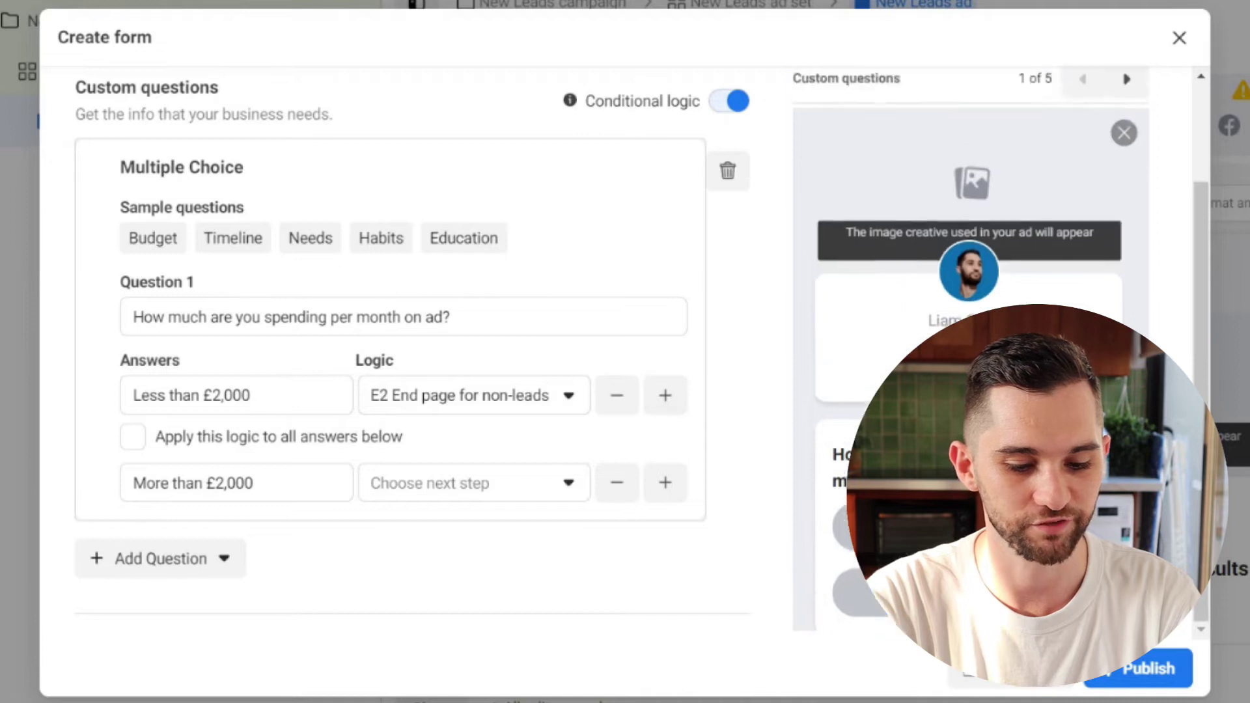
# Step the form preview forward to the non-lead end page (5 of 5)
pyautogui.click(1128, 113)
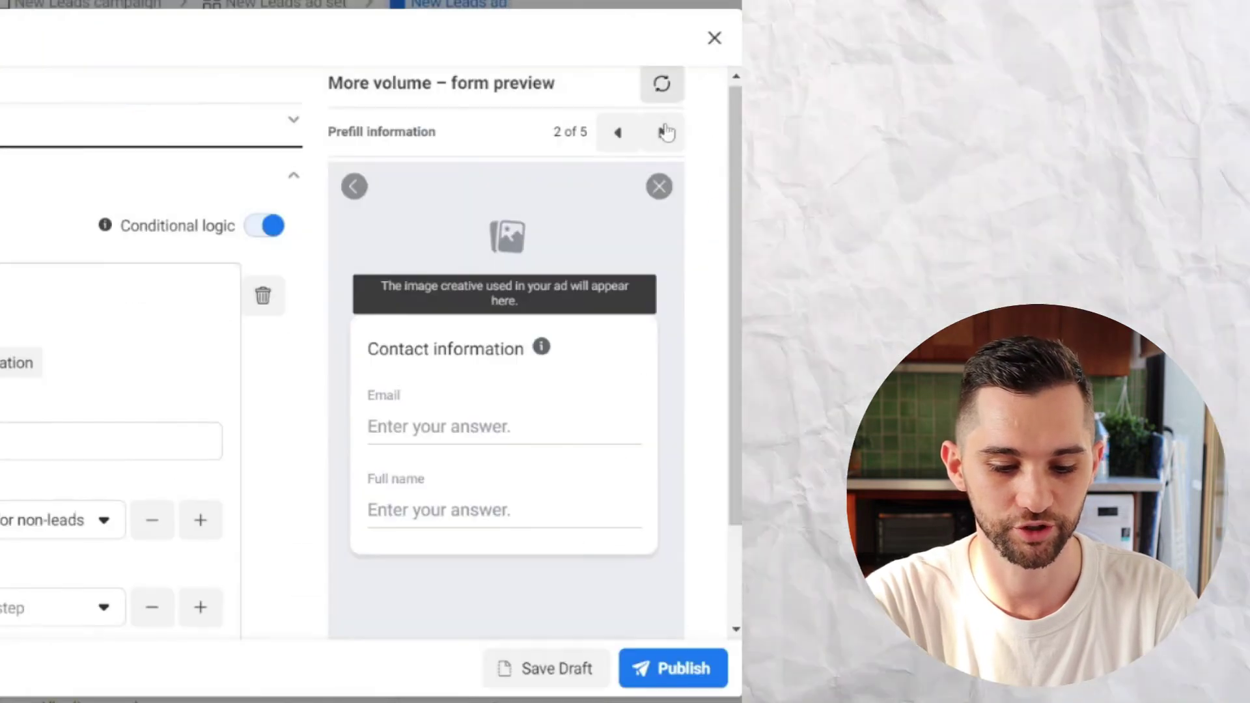
pyautogui.click(1128, 132)
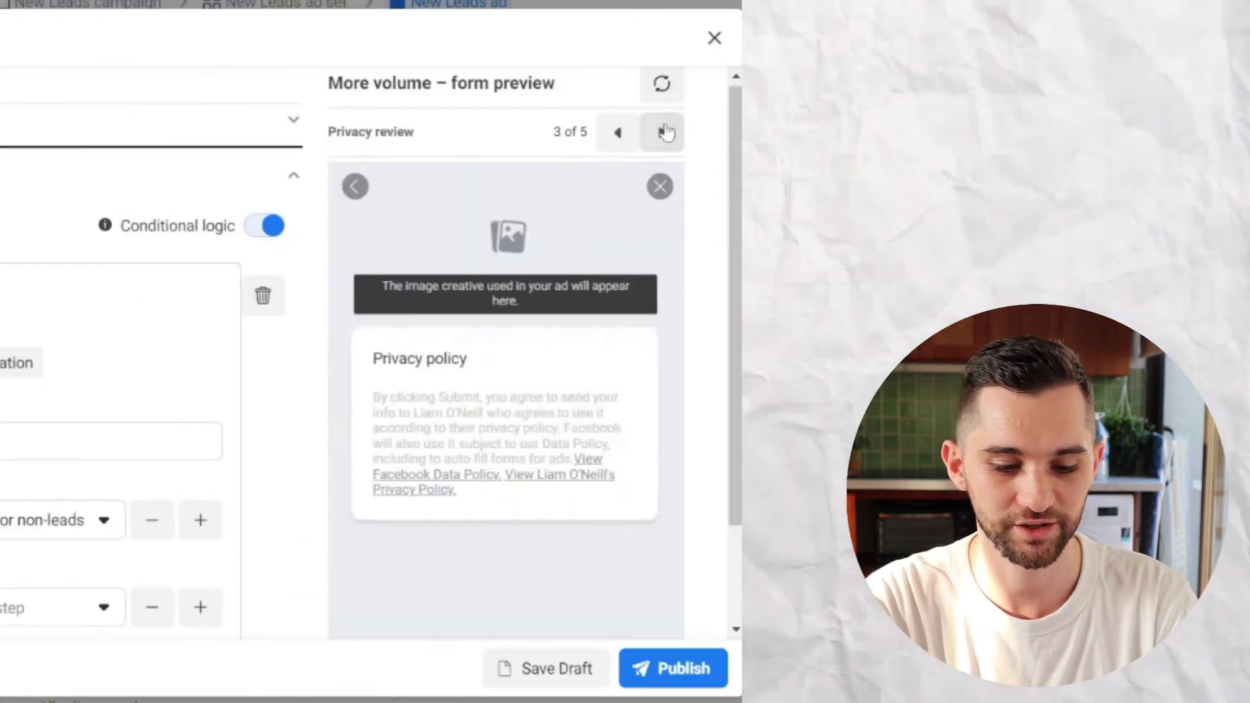
pyautogui.click(1128, 132)
pyautogui.click(666, 132)
pyautogui.scroll(-1, 460, 279)
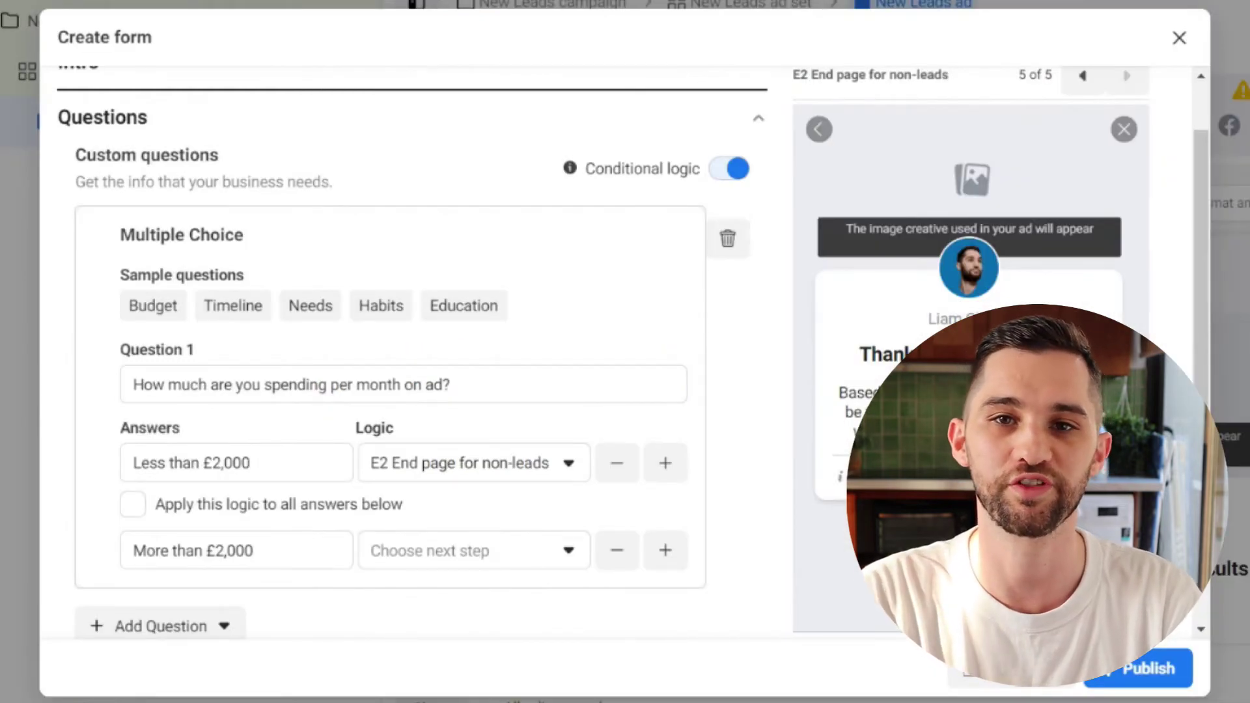
# Expand End page and review E1 End page for leads: headline 'Thanks, you're all set.', View Website button
pyautogui.scroll(-5, 404, 352)
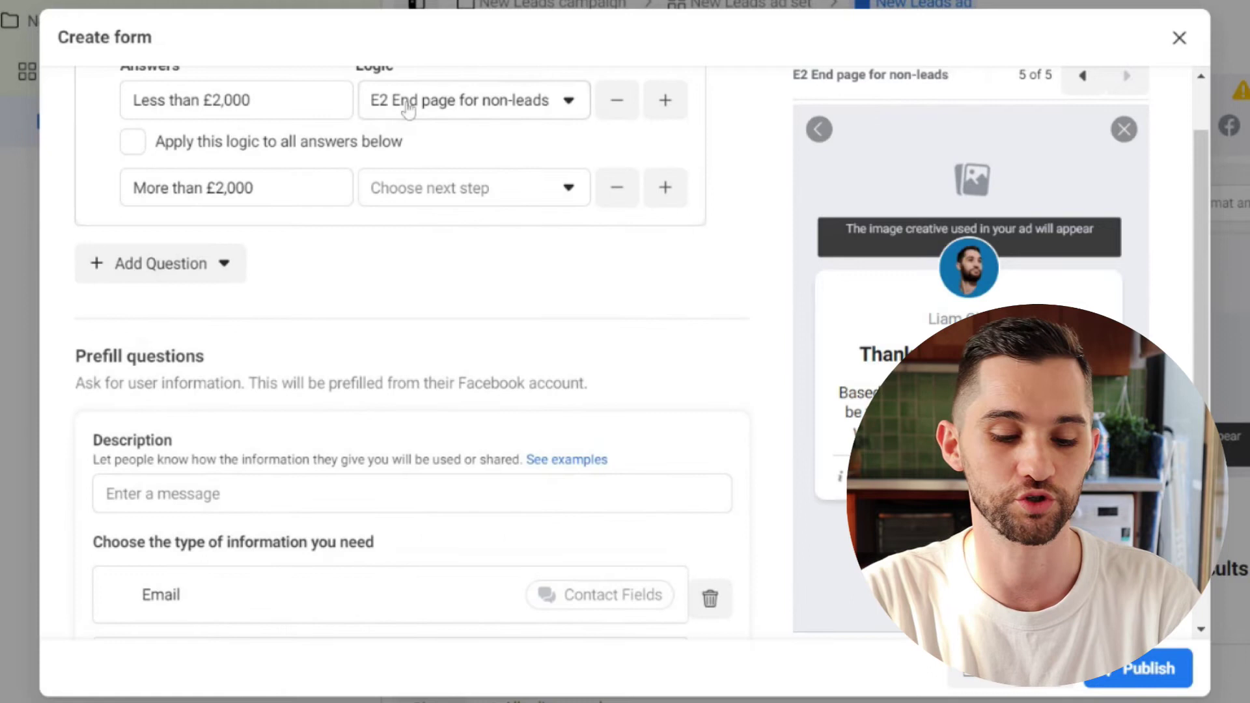
pyautogui.scroll(-5, 748, 332)
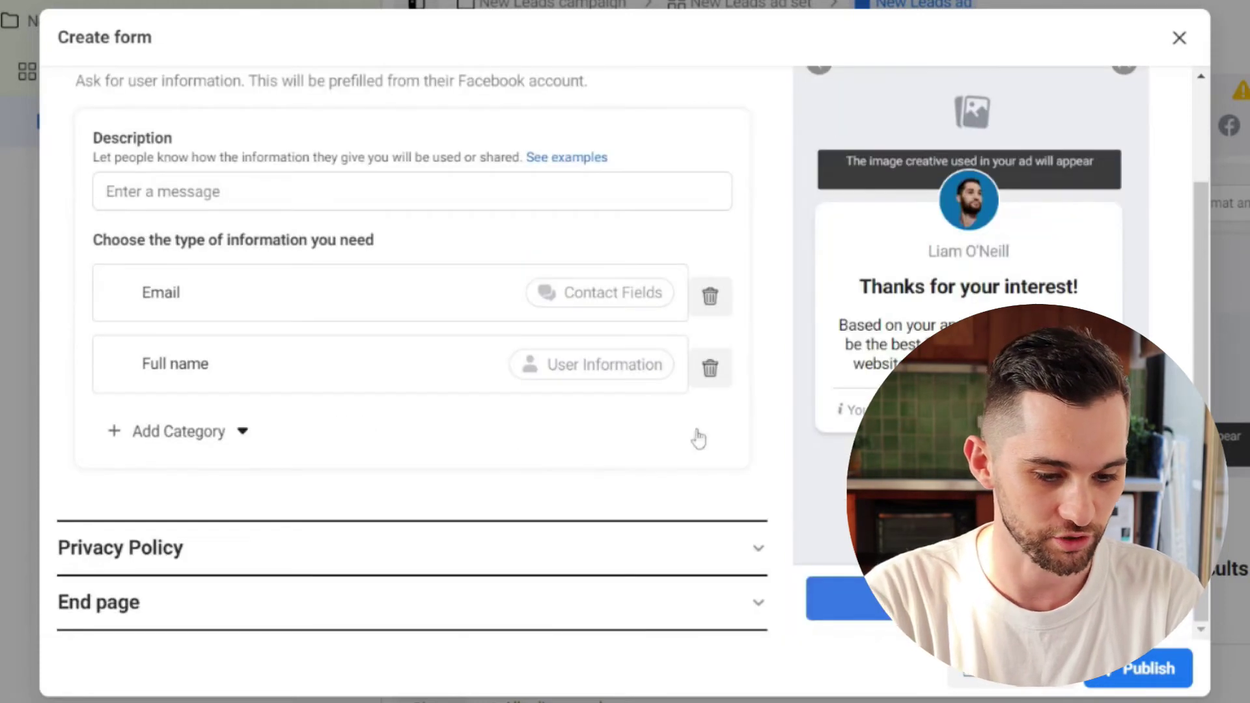
pyautogui.click(755, 622)
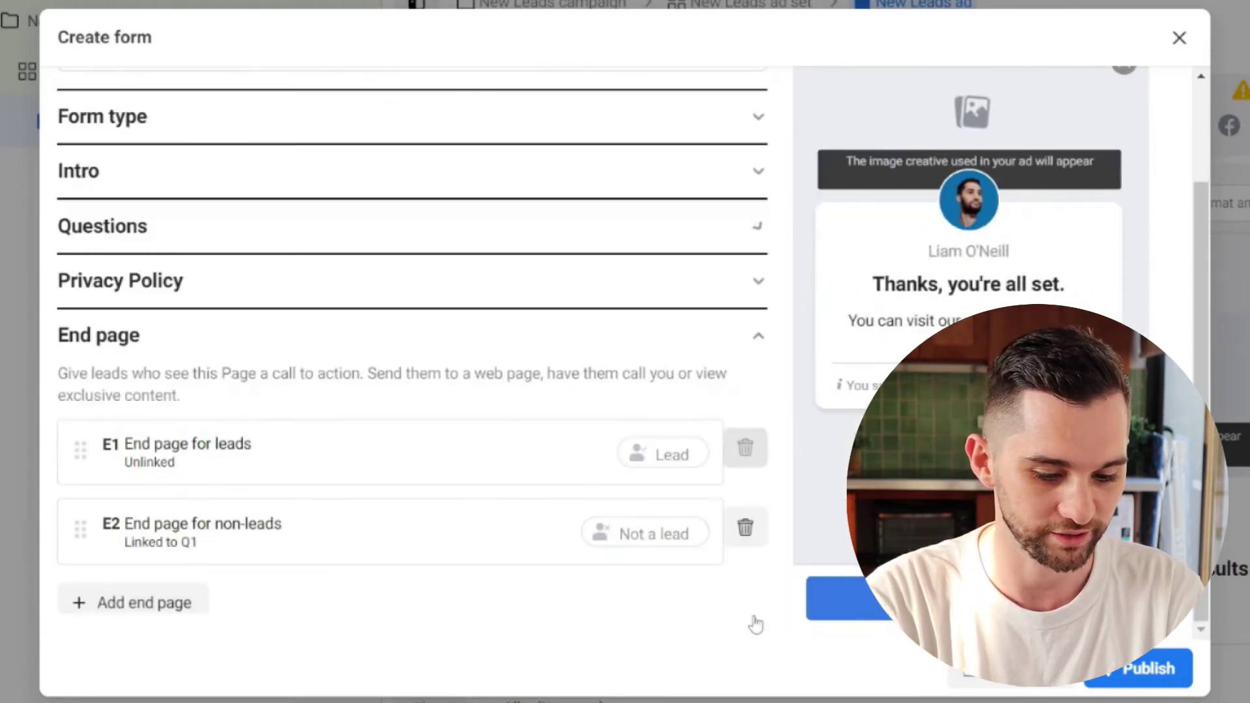
pyautogui.click(171, 462)
pyautogui.scroll(-3, 304, 476)
pyautogui.scroll(-3, 280, 432)
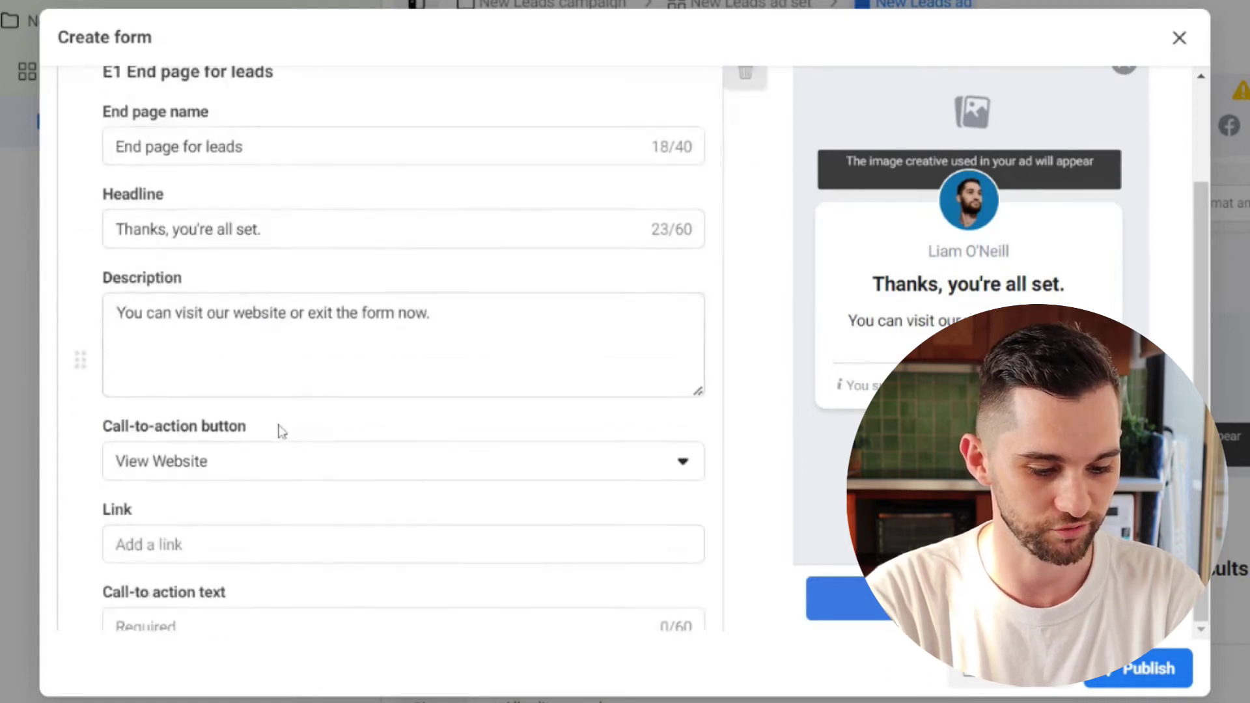
pyautogui.scroll(-1, 297, 377)
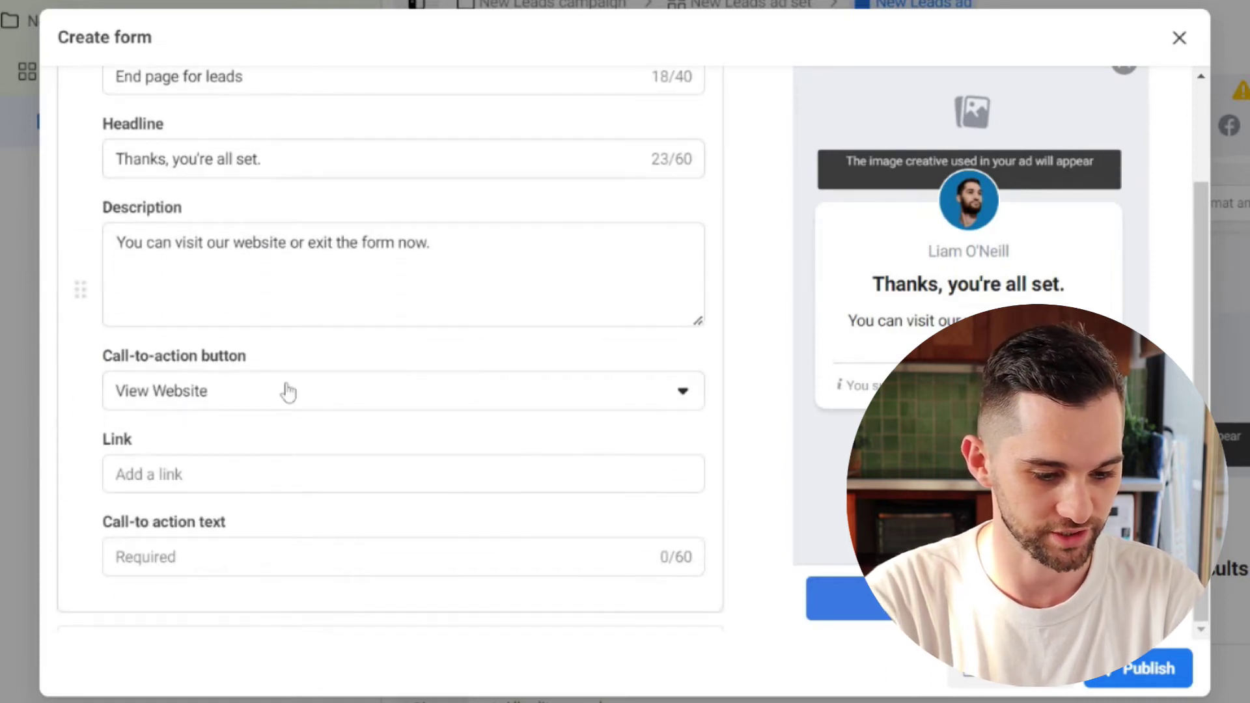
pyautogui.scroll(-2, 287, 391)
pyautogui.scroll(2, 777, 386)
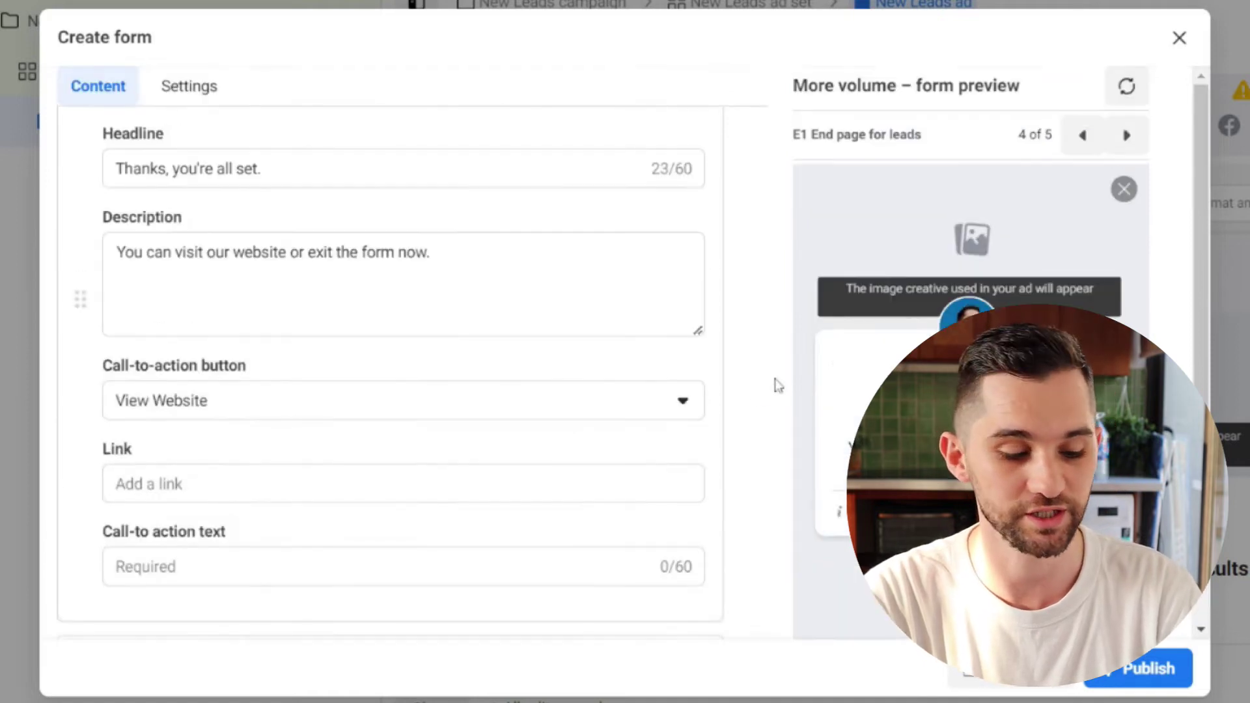
pyautogui.scroll(8, 637, 339)
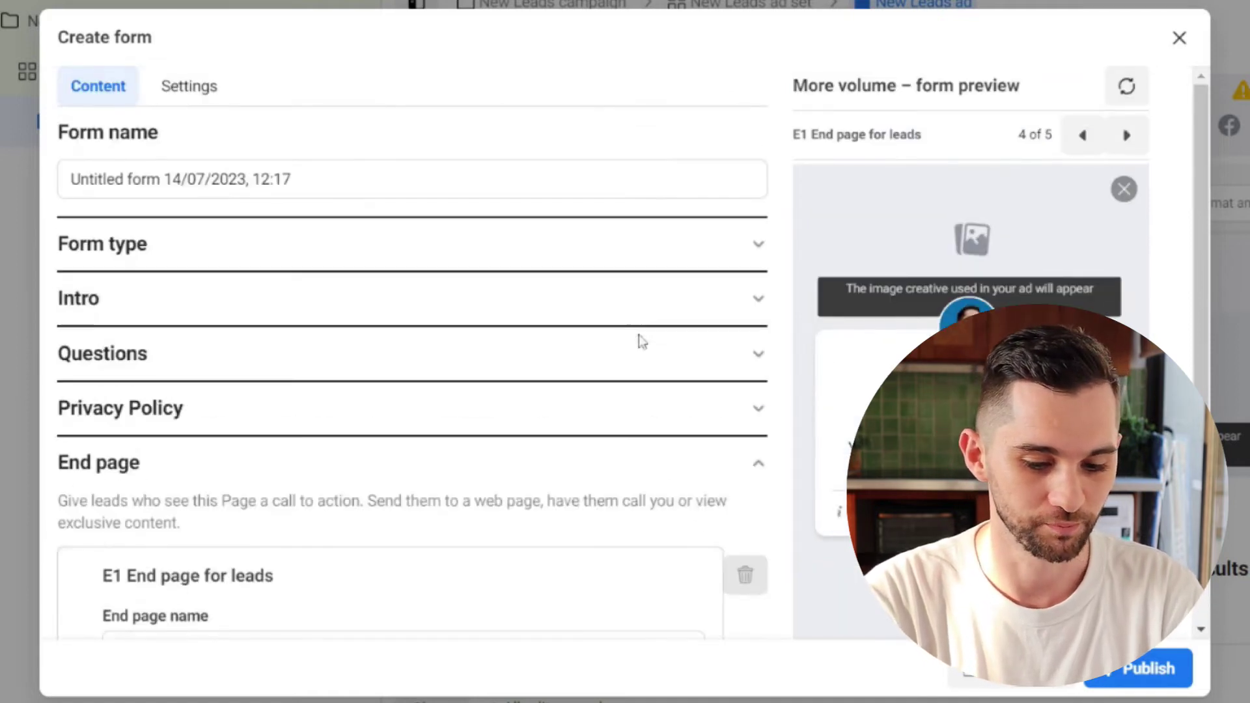
pyautogui.scroll(-6, 701, 421)
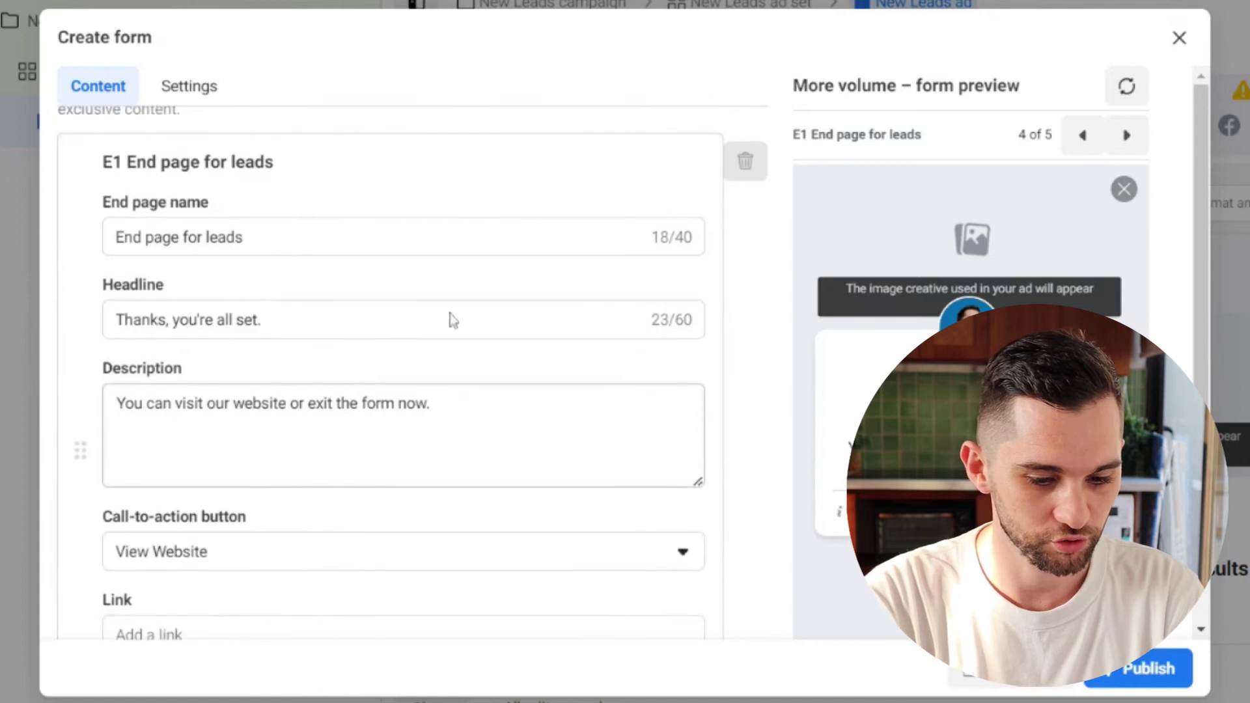
pyautogui.scroll(6, 617, 315)
# Reopen Q1 and display the next-step options for the More than £2,000 answer
pyautogui.click(265, 354)
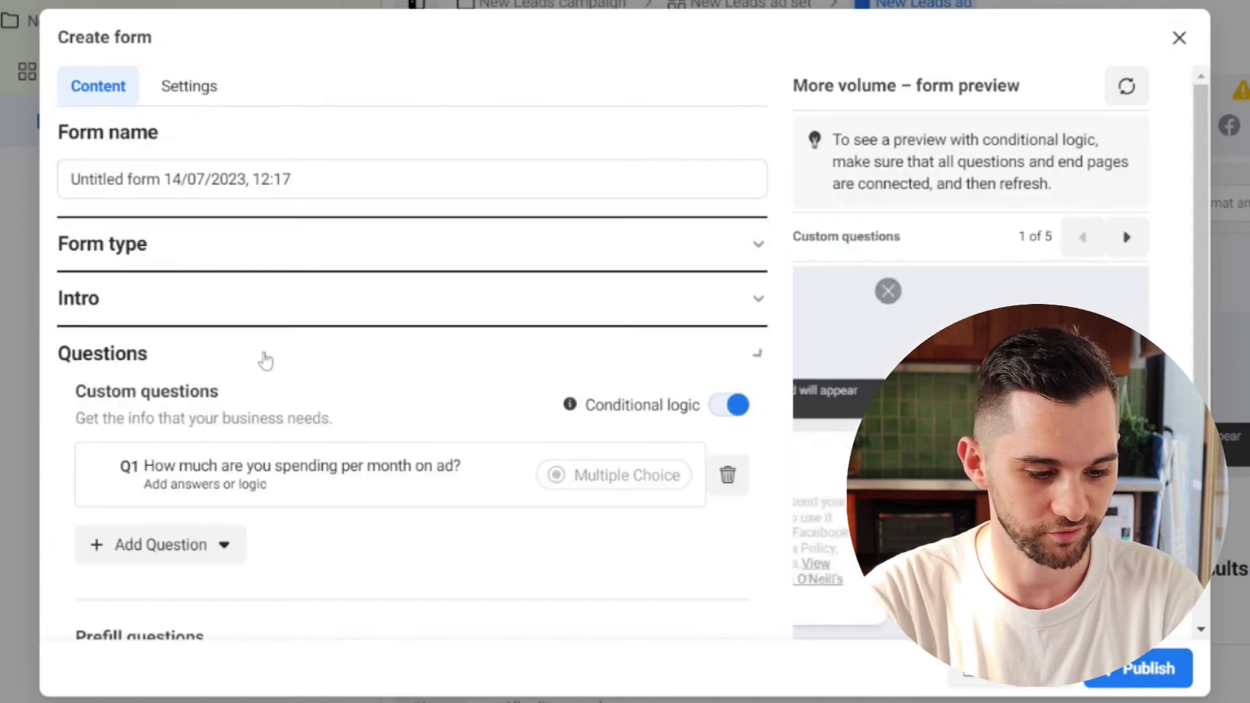
pyautogui.scroll(-2, 506, 424)
pyautogui.click(405, 358)
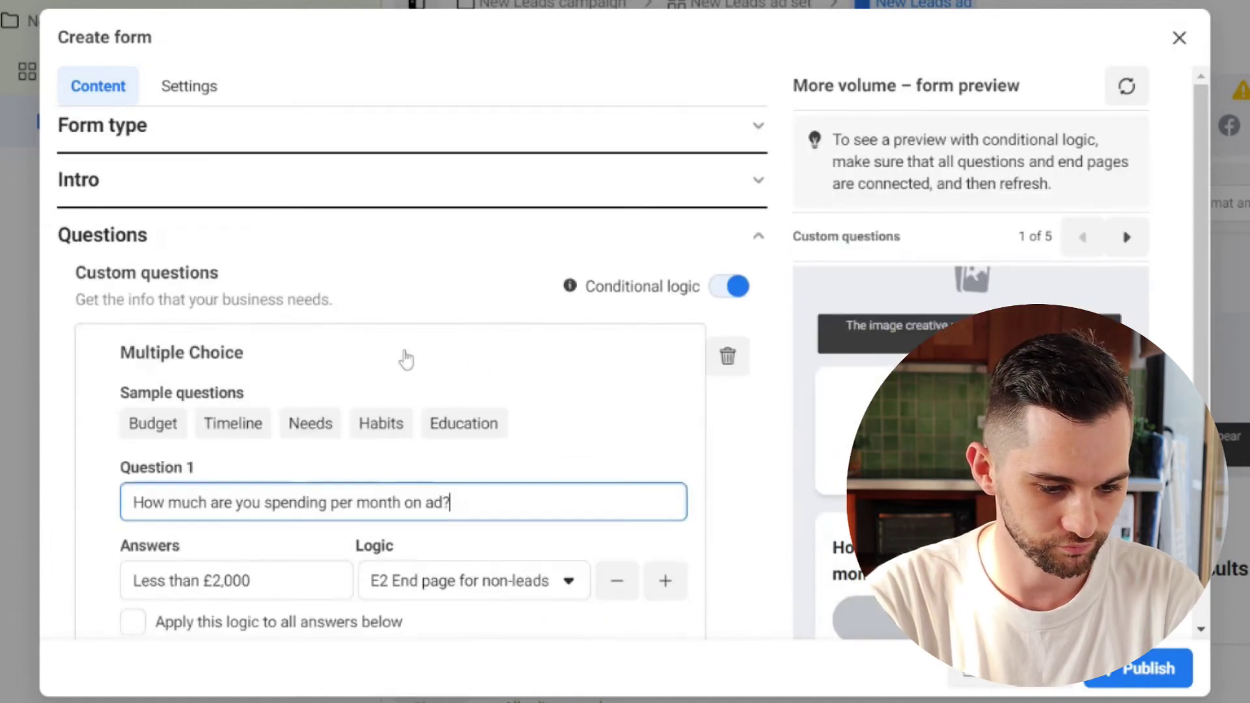
pyautogui.scroll(-3, 596, 411)
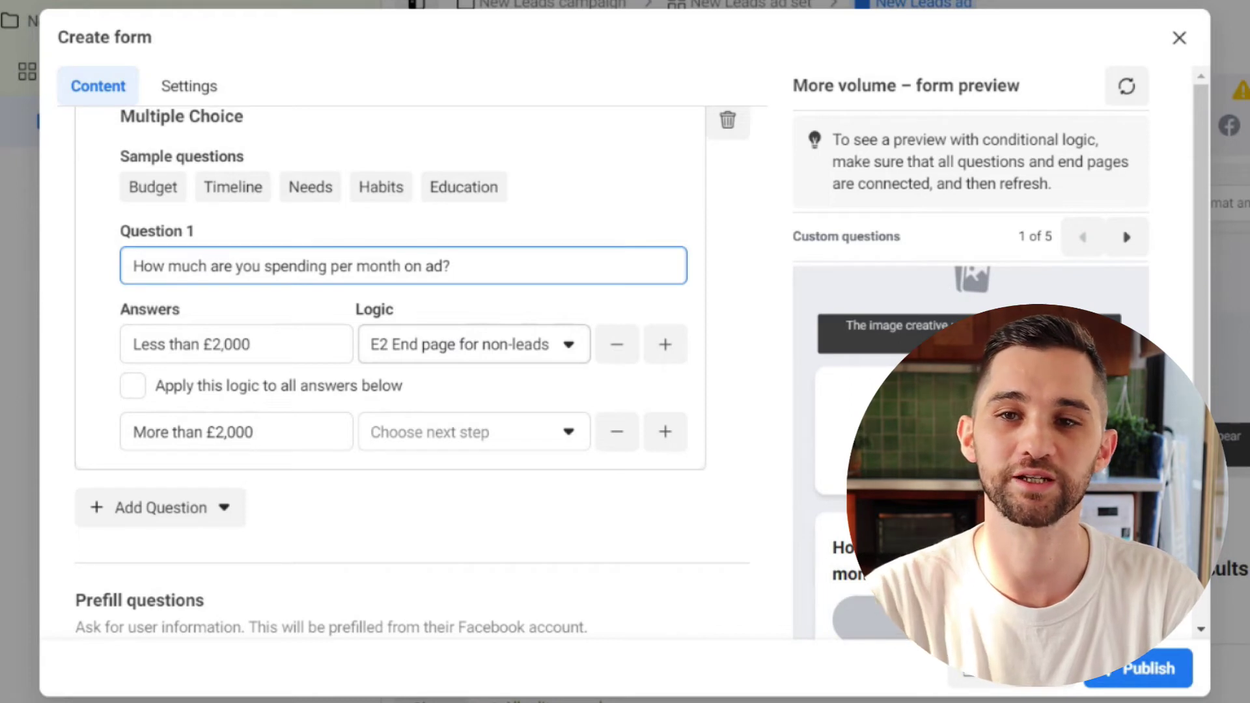
pyautogui.click(461, 438)
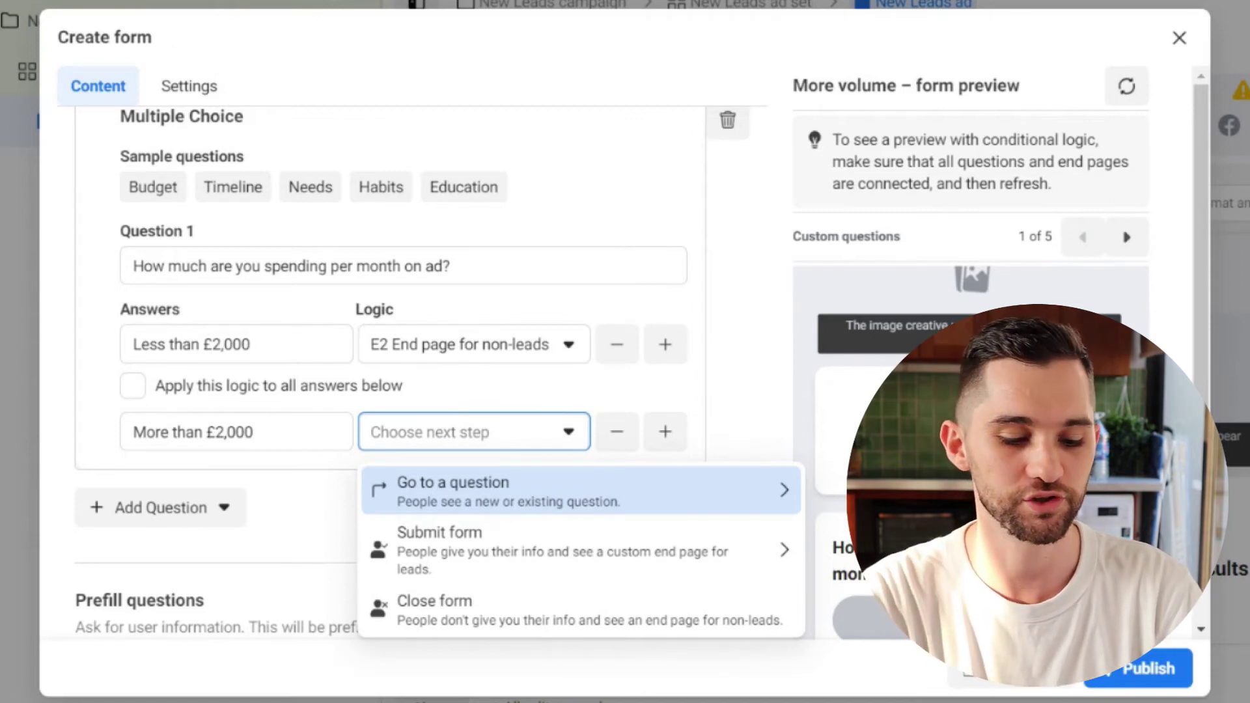
# Route the More than £2,000 answer to Submit form with E1 End page for leads
pyautogui.click(513, 501)
pyautogui.click(546, 332)
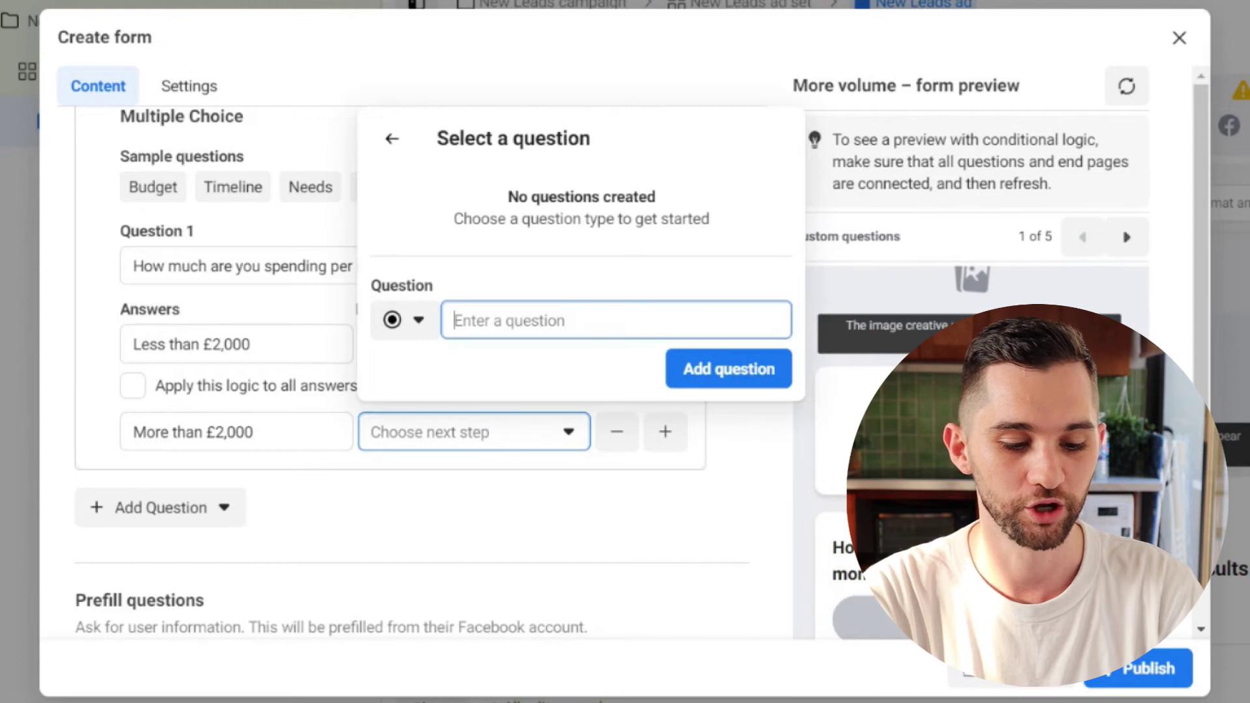
pyautogui.write('How')
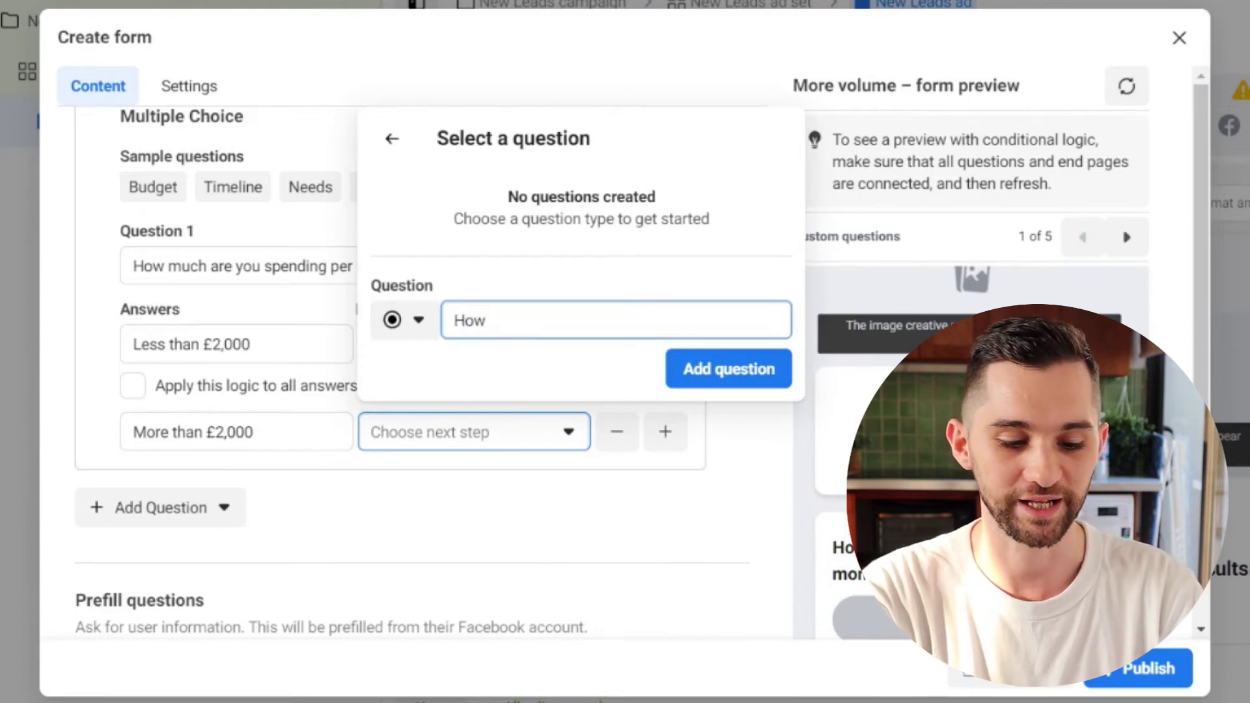
pyautogui.click(392, 139)
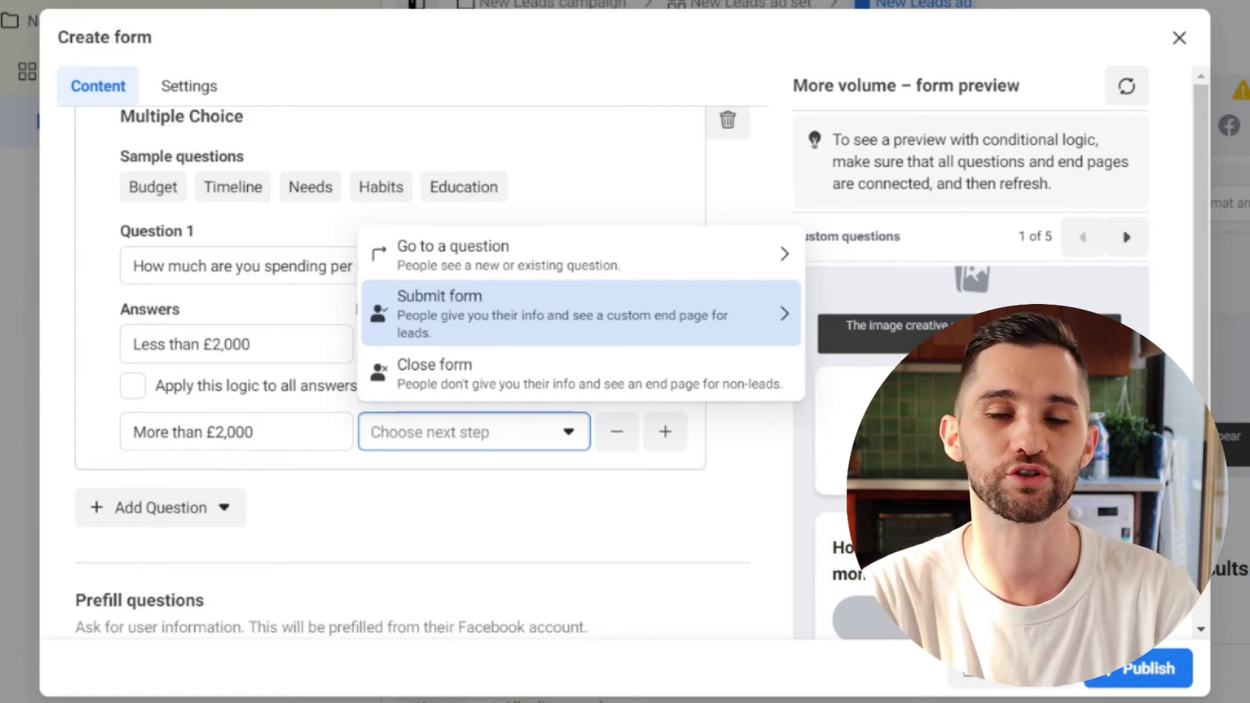
pyautogui.click(445, 340)
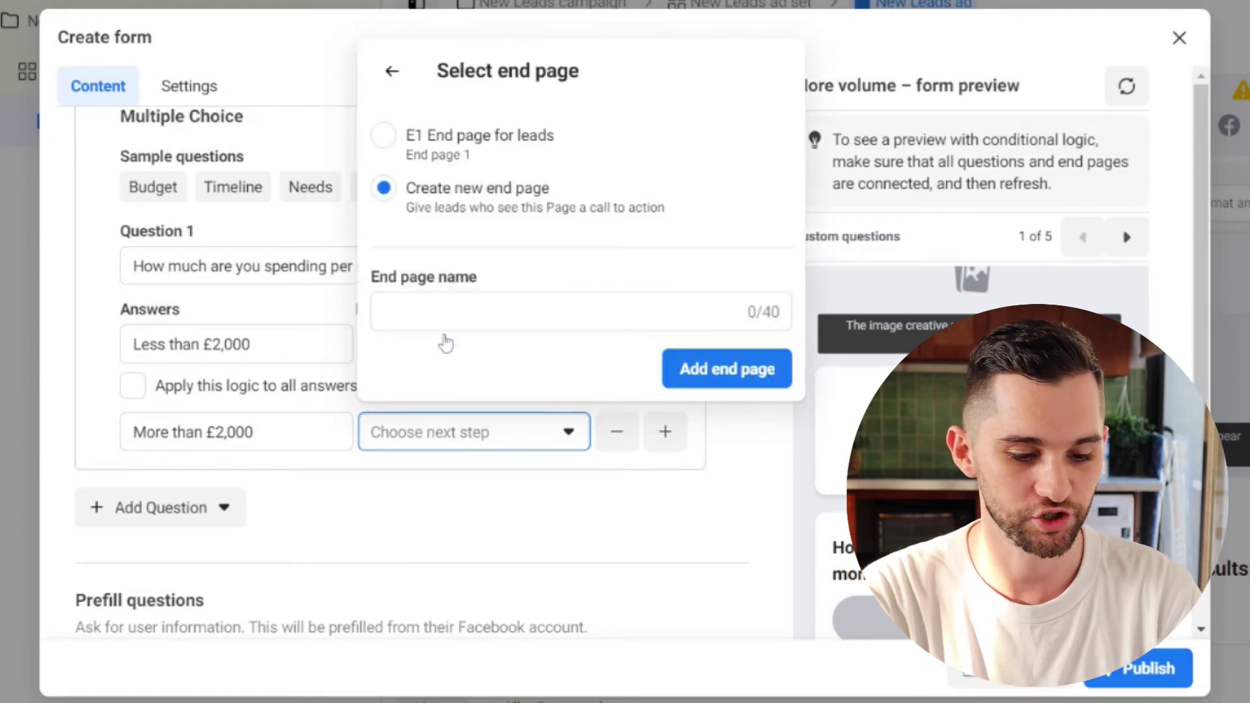
pyautogui.click(385, 137)
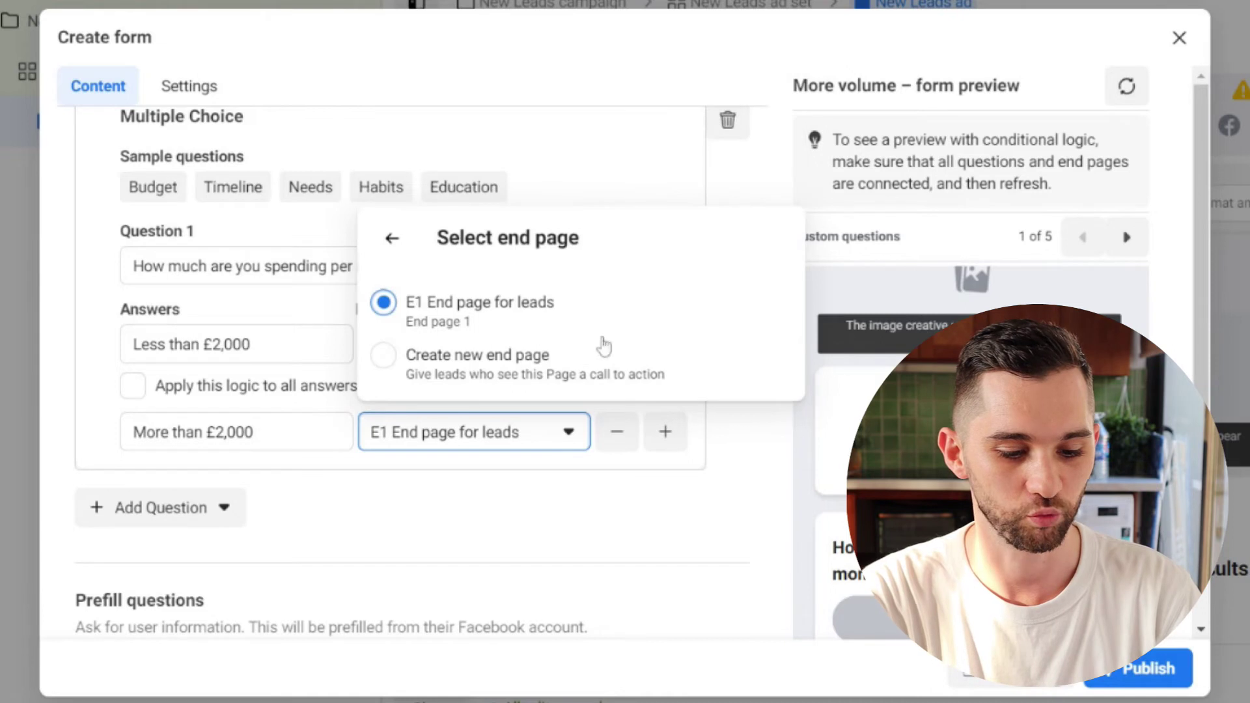
pyautogui.click(756, 186)
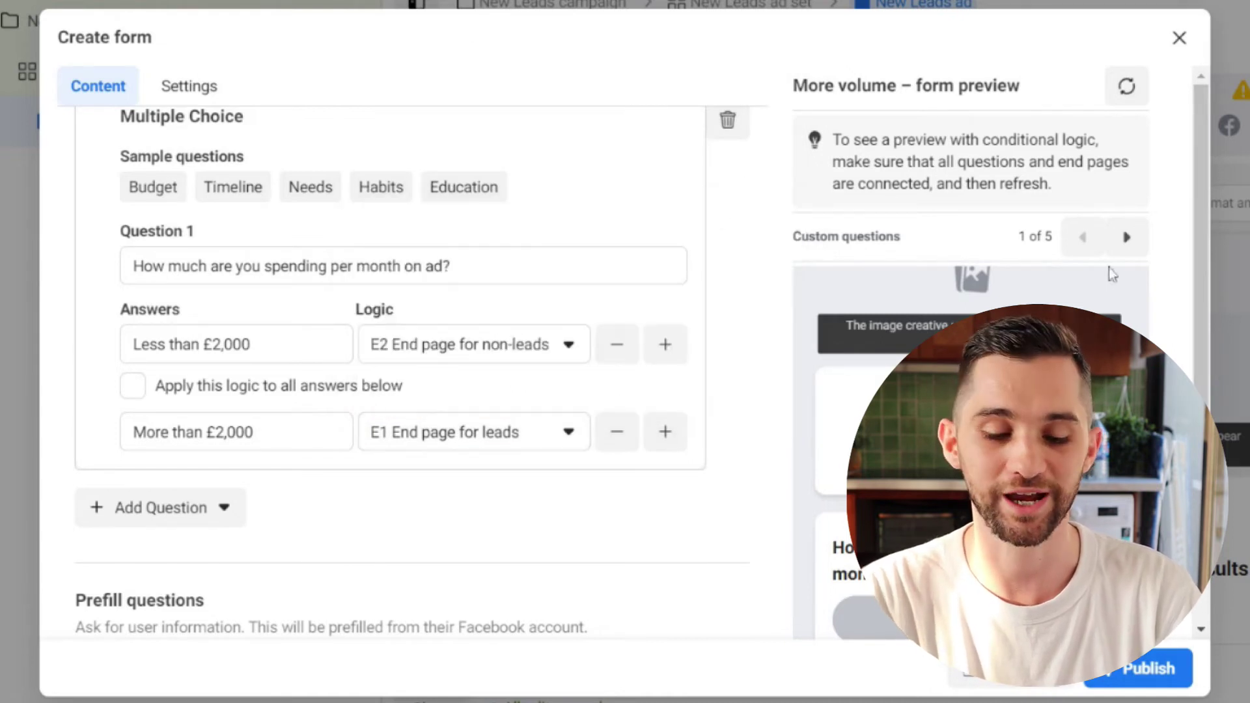
pyautogui.click(1128, 238)
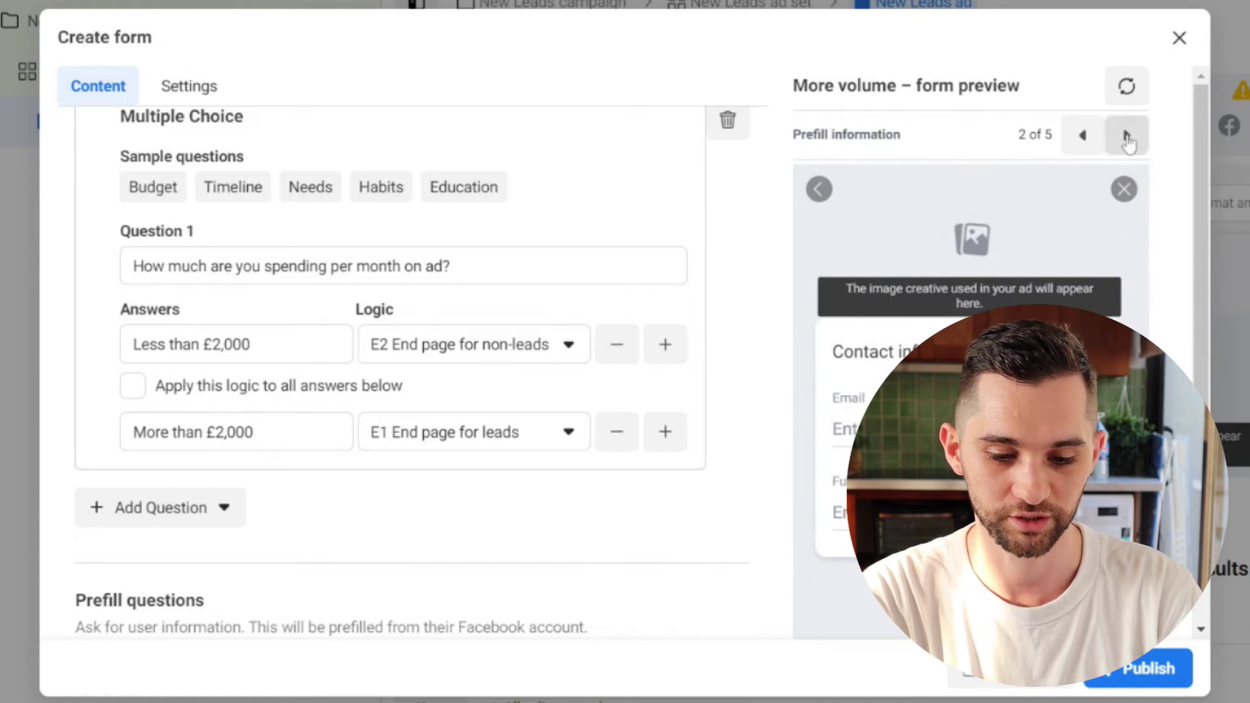
pyautogui.click(1128, 134)
pyautogui.click(538, 136)
pyautogui.scroll(-1, 291, 399)
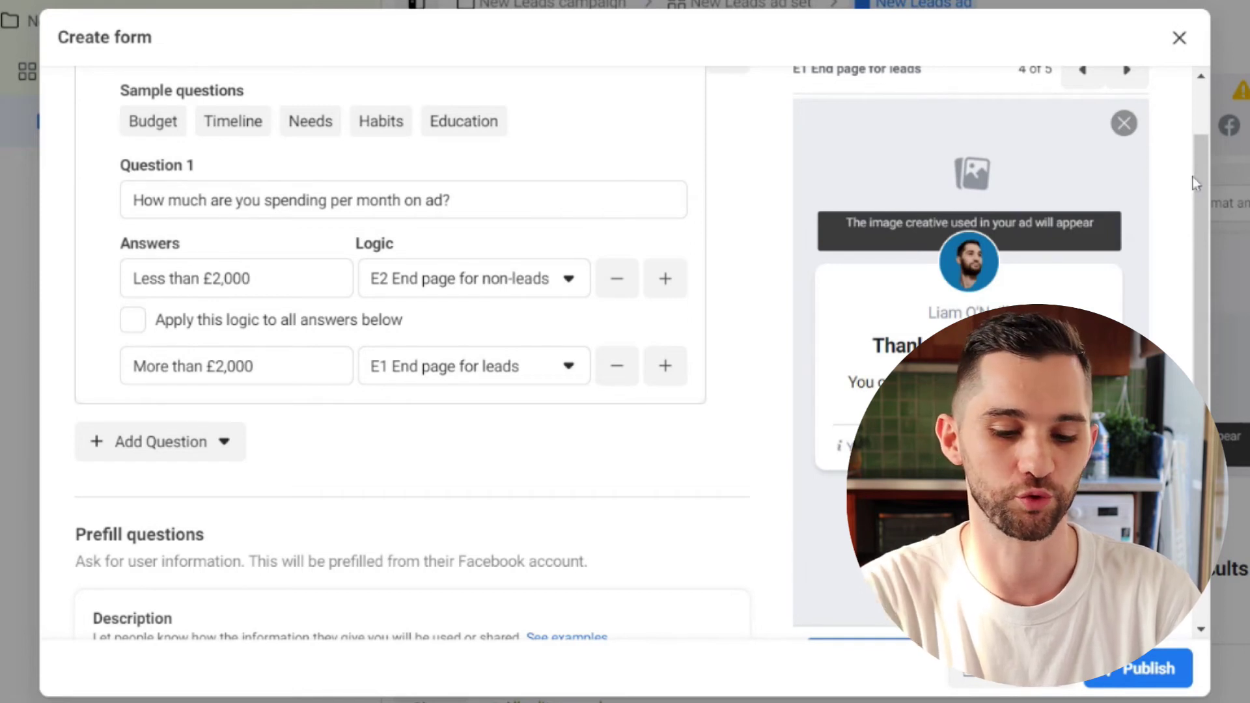
pyautogui.scroll(1, 1193, 178)
pyautogui.click(1082, 131)
pyautogui.click(1081, 132)
pyautogui.click(1081, 132)
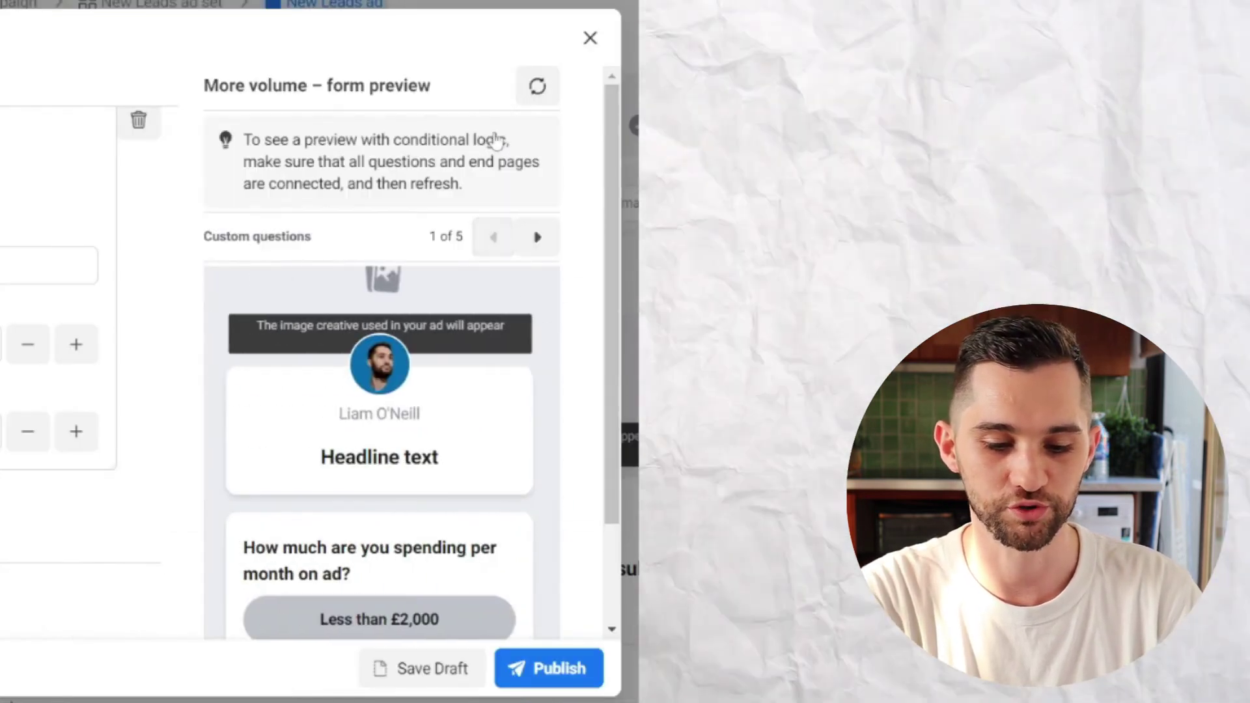
pyautogui.scroll(-1, 235, 319)
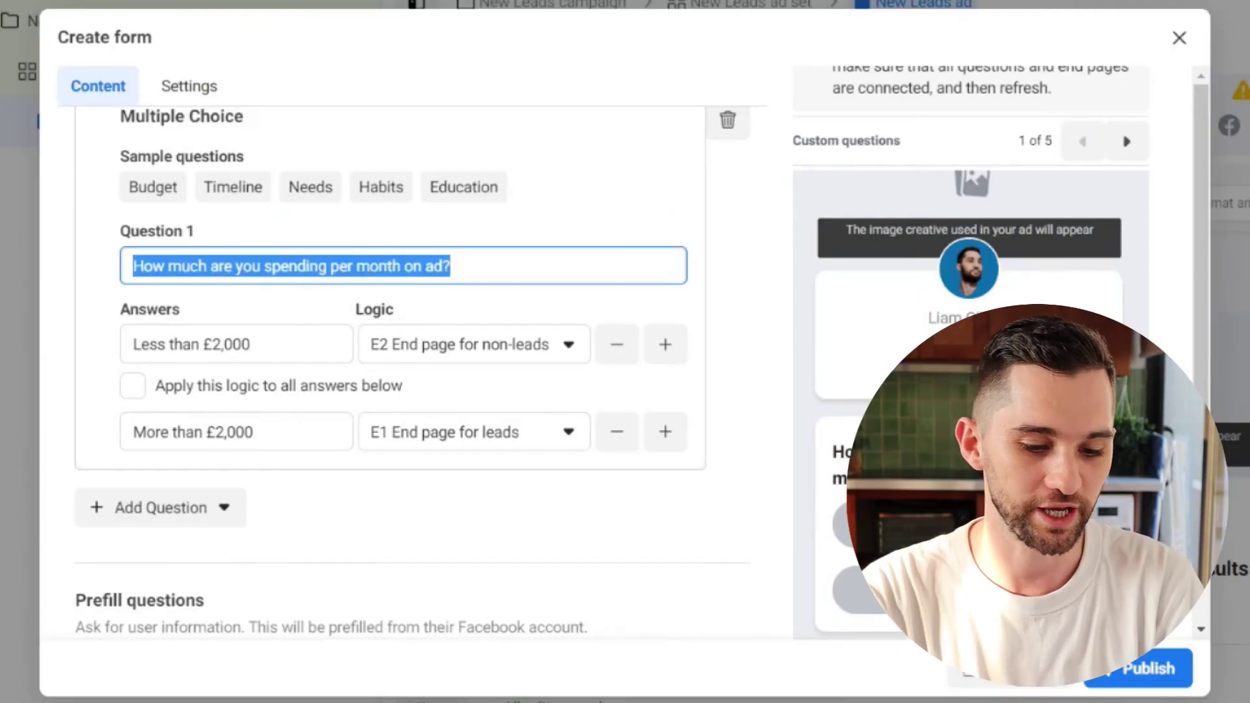
# Reword Question 1 to 'Do you own the property that you're enquiring about' with Yes/No answers
pyautogui.write('Do you')
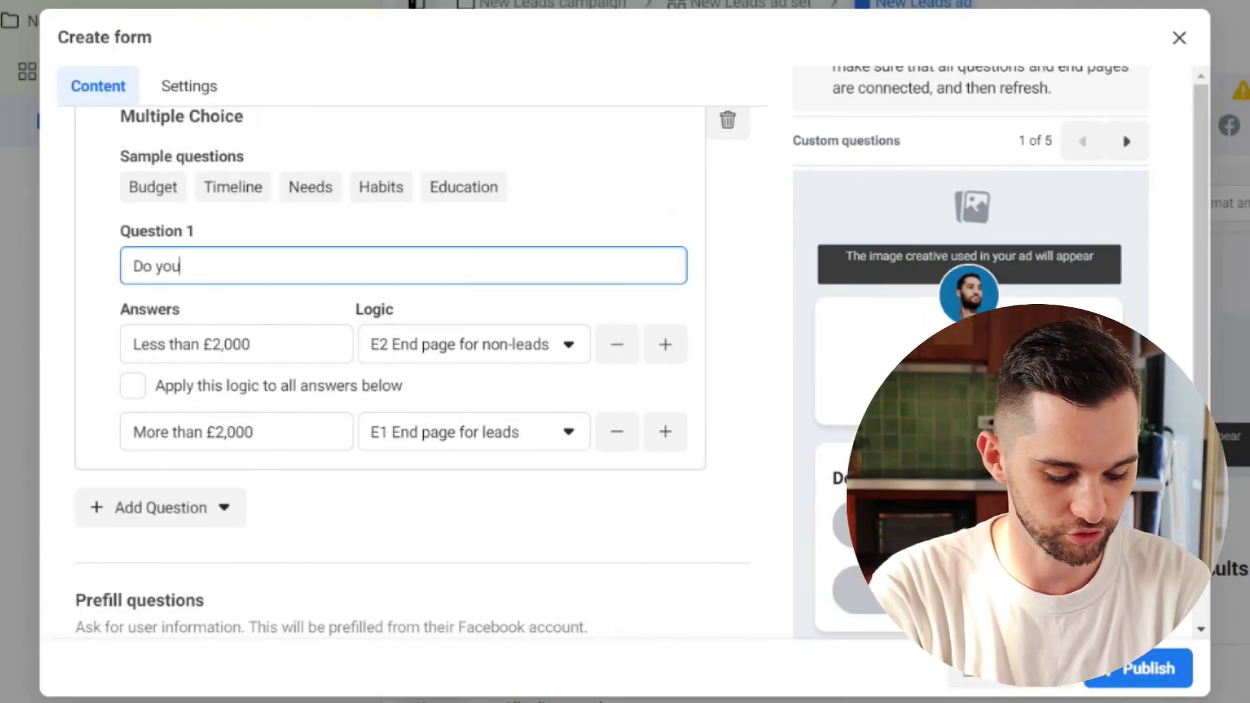
pyautogui.write(' own the proper')
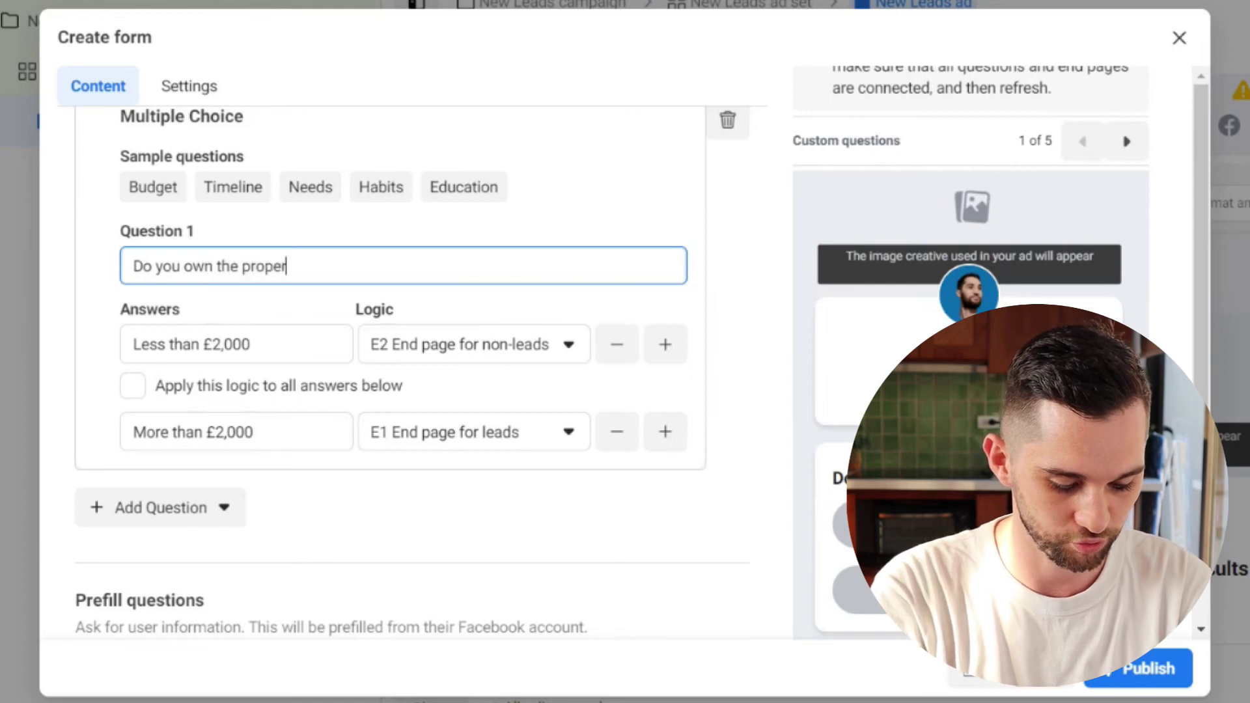
pyautogui.write("ty that you'r")
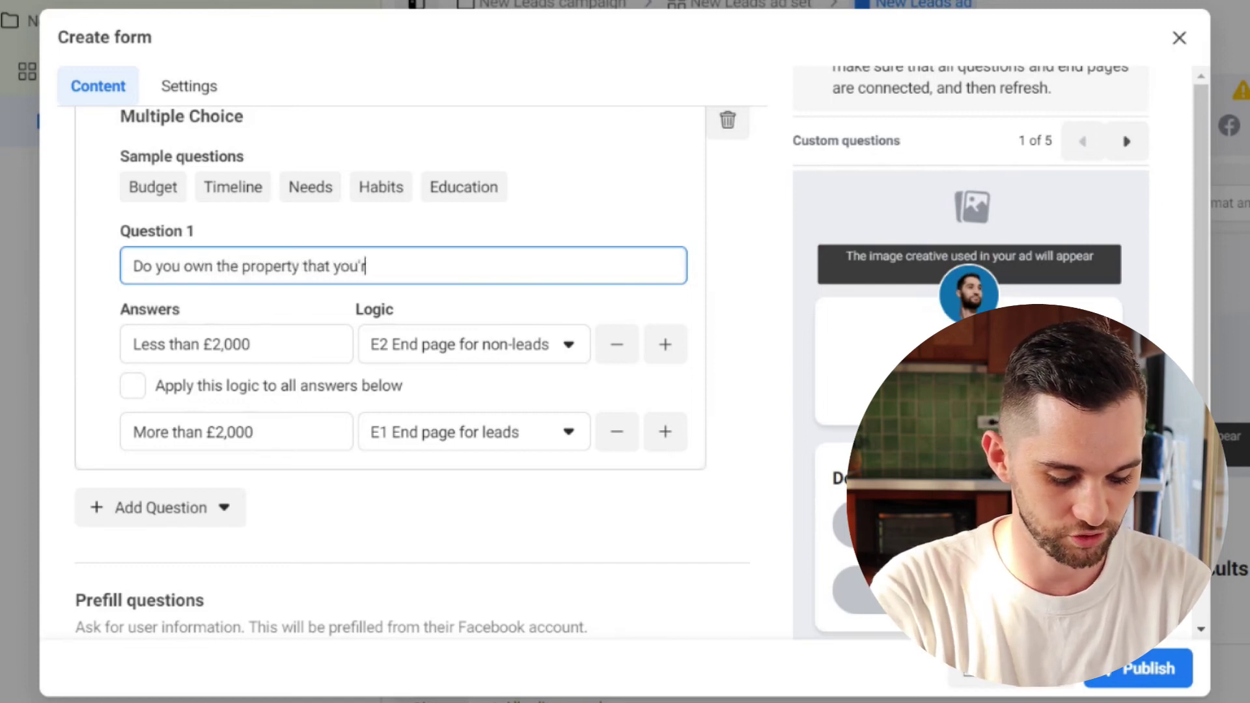
pyautogui.write('e enquiring ')
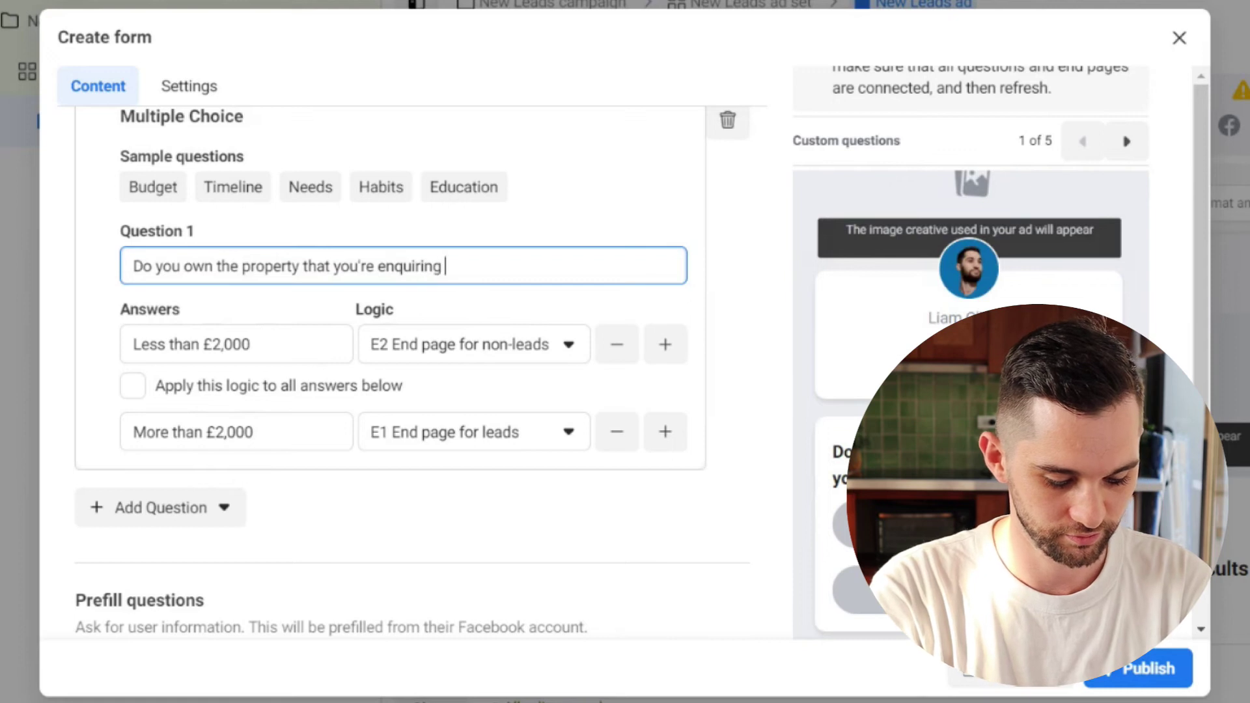
pyautogui.write('about?')
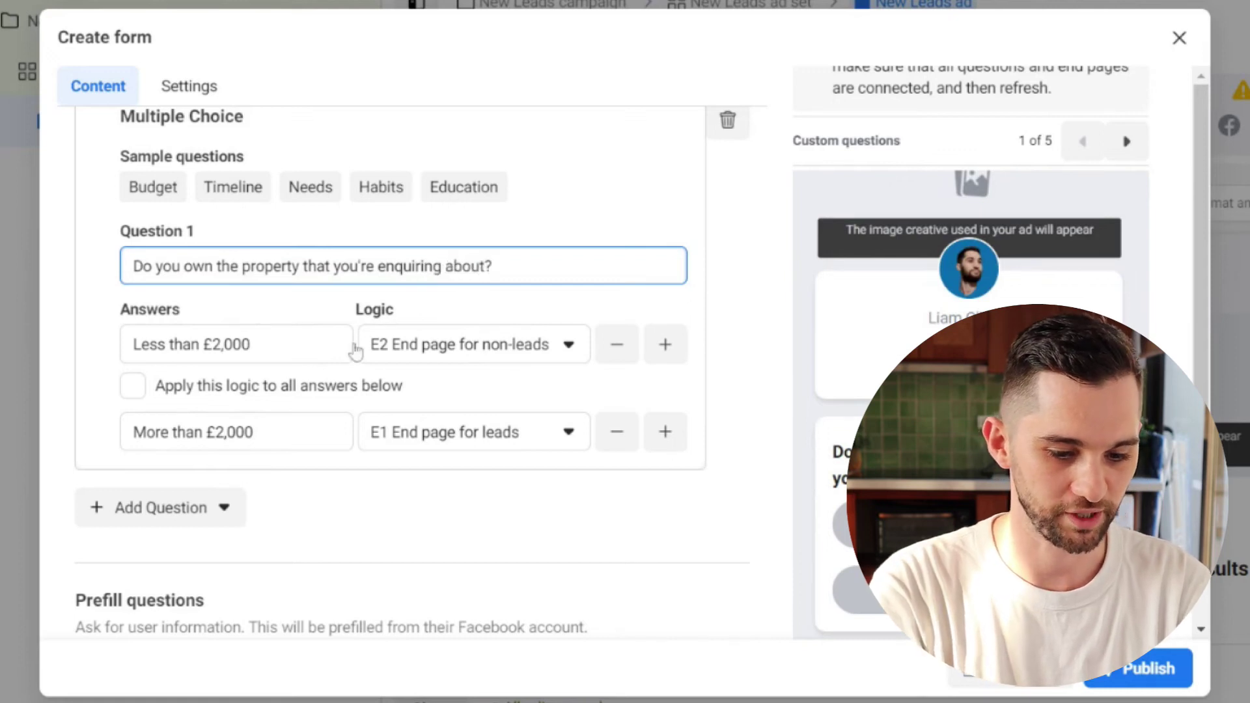
pyautogui.press('Tab')
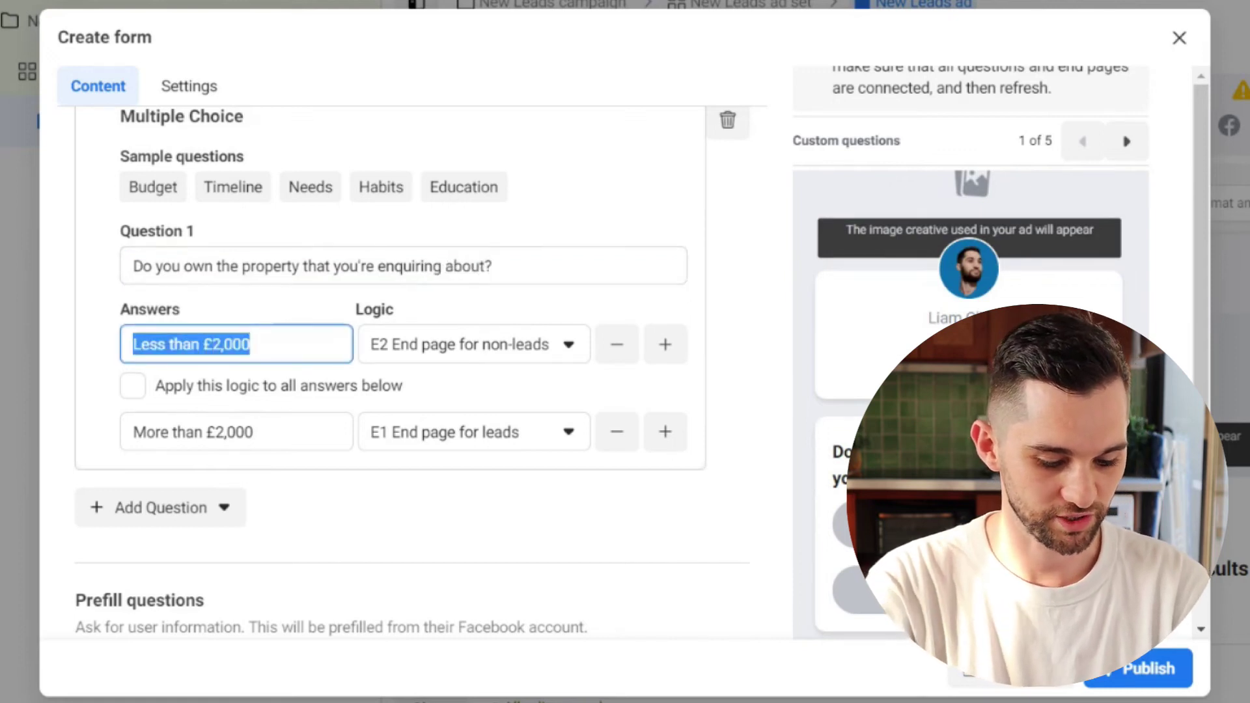
pyautogui.write('Yes')
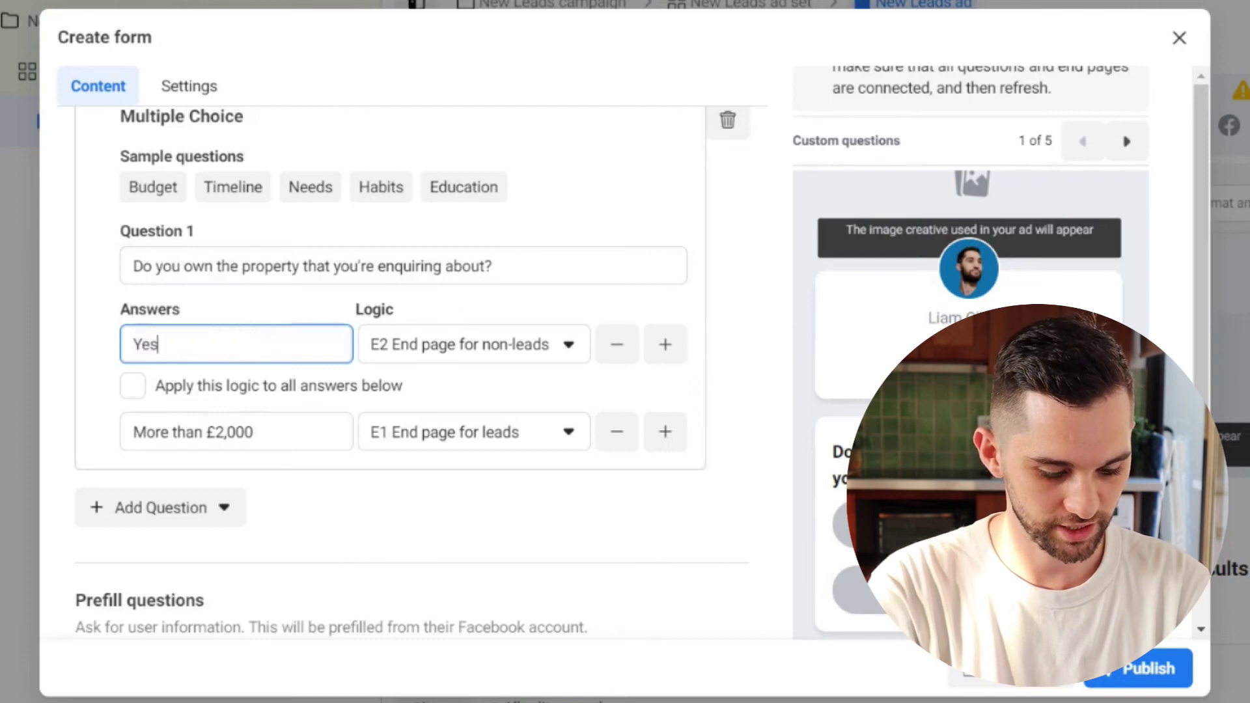
pyautogui.moveTo(254, 432); pyautogui.dragTo(133, 432)
pyautogui.write('No')
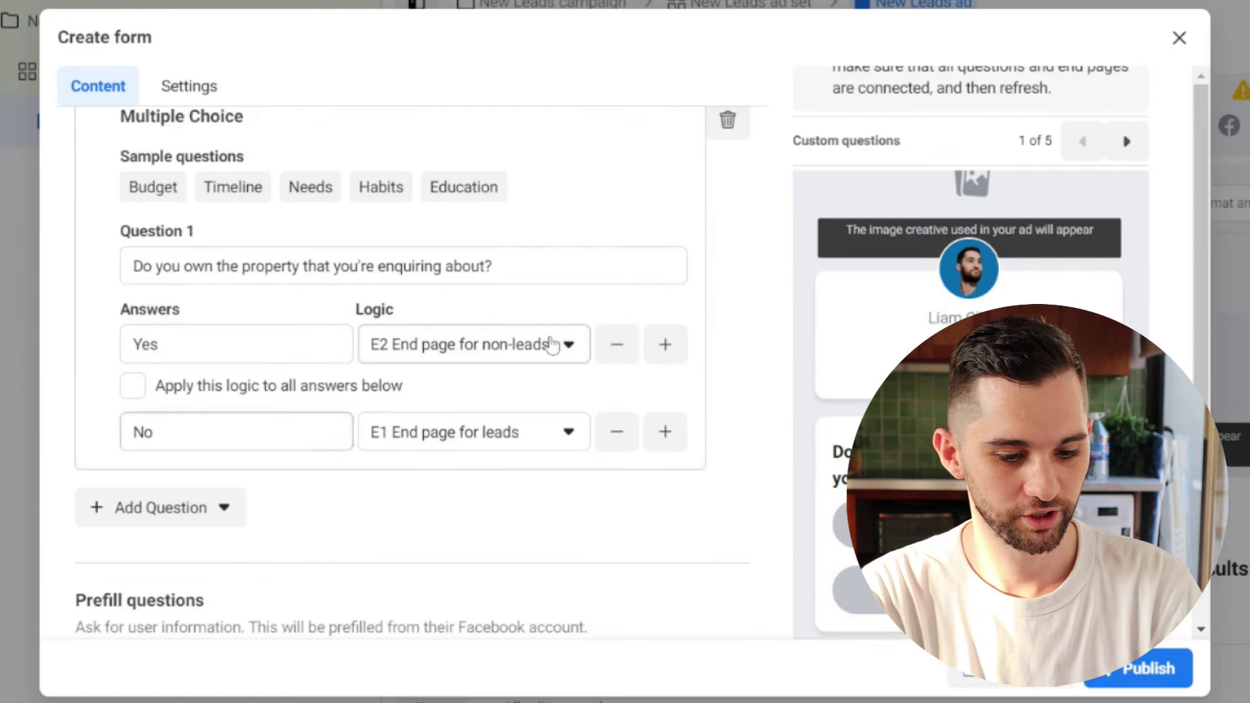
# Set Yes to Submit form at E1 leads end page, and No to Close form at E2
pyautogui.click(549, 346)
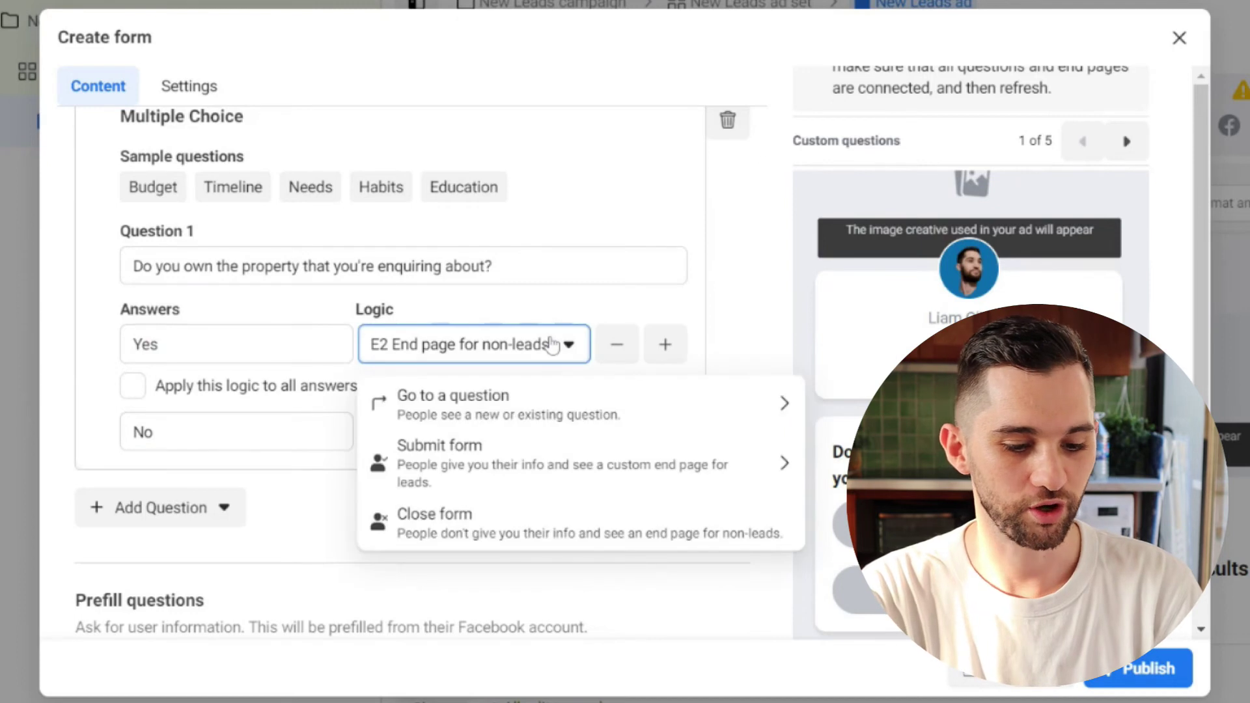
pyautogui.click(473, 472)
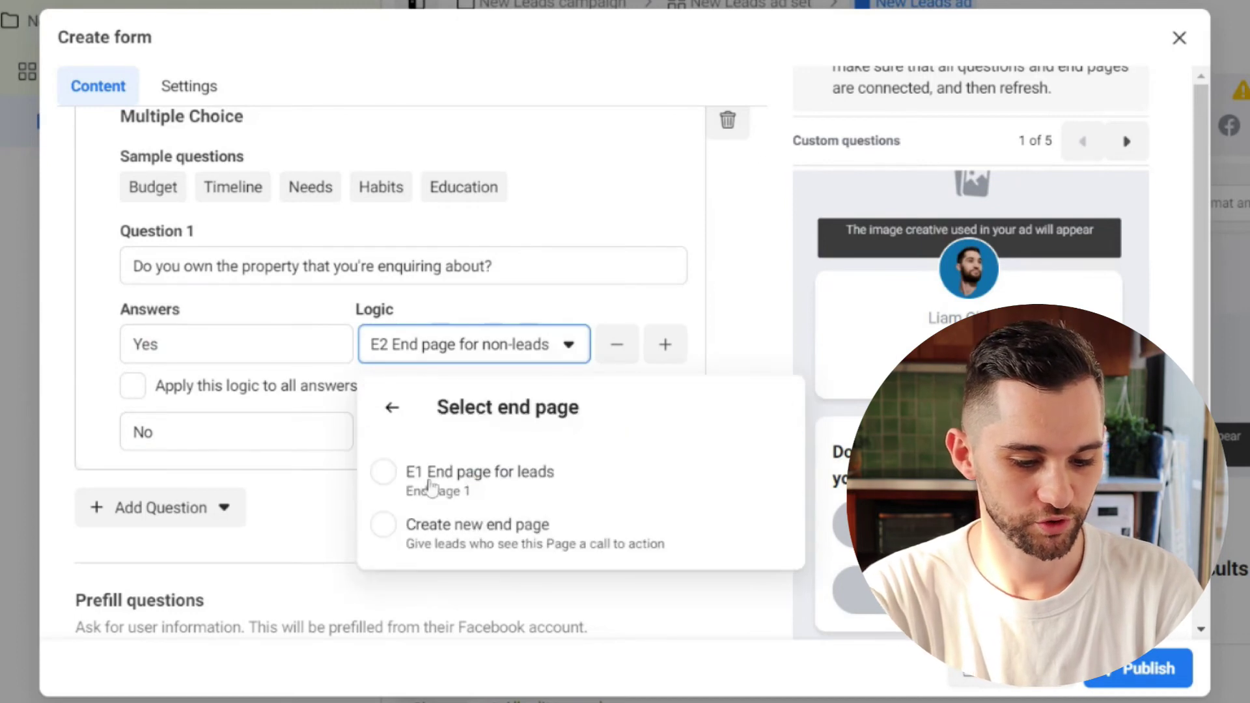
pyautogui.click(384, 473)
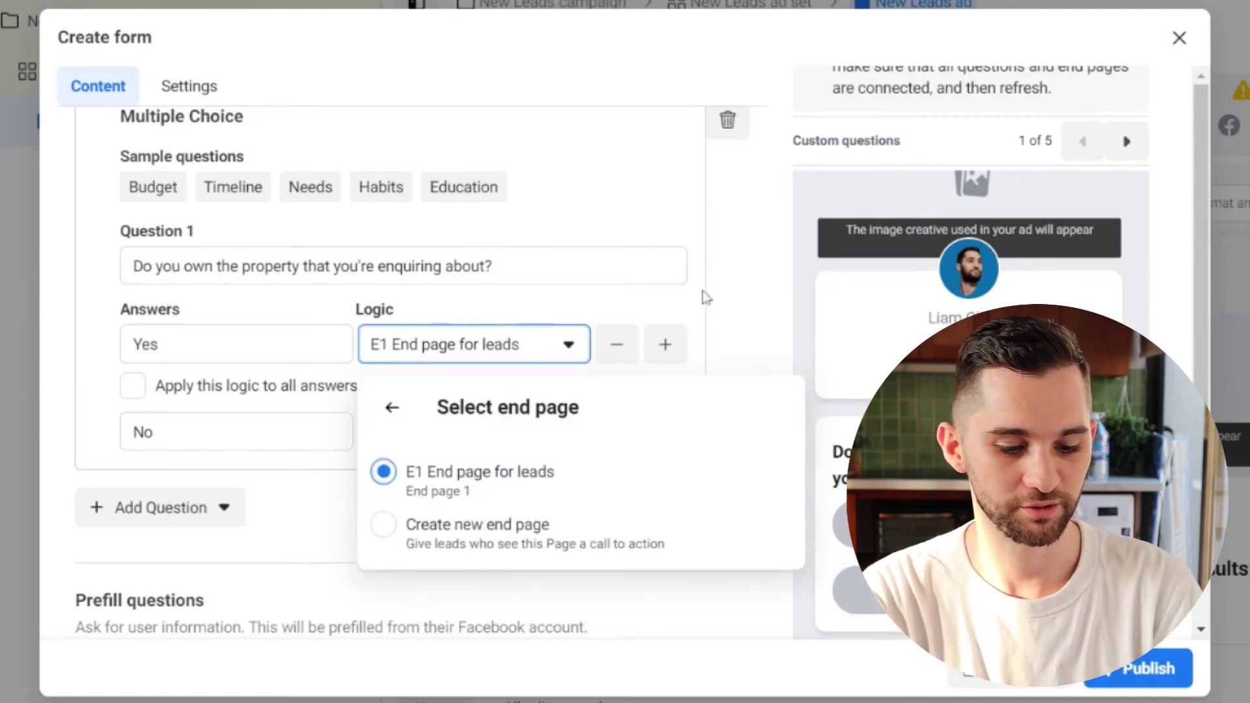
pyautogui.click(744, 294)
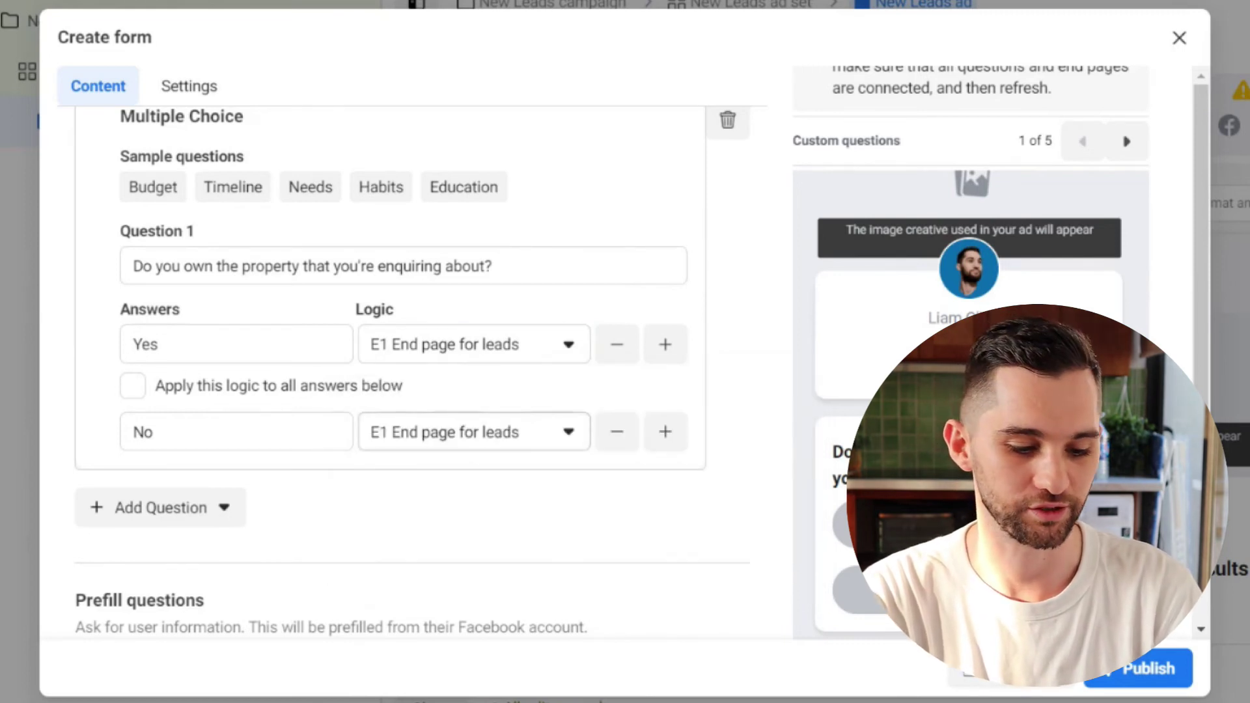
pyautogui.click(462, 438)
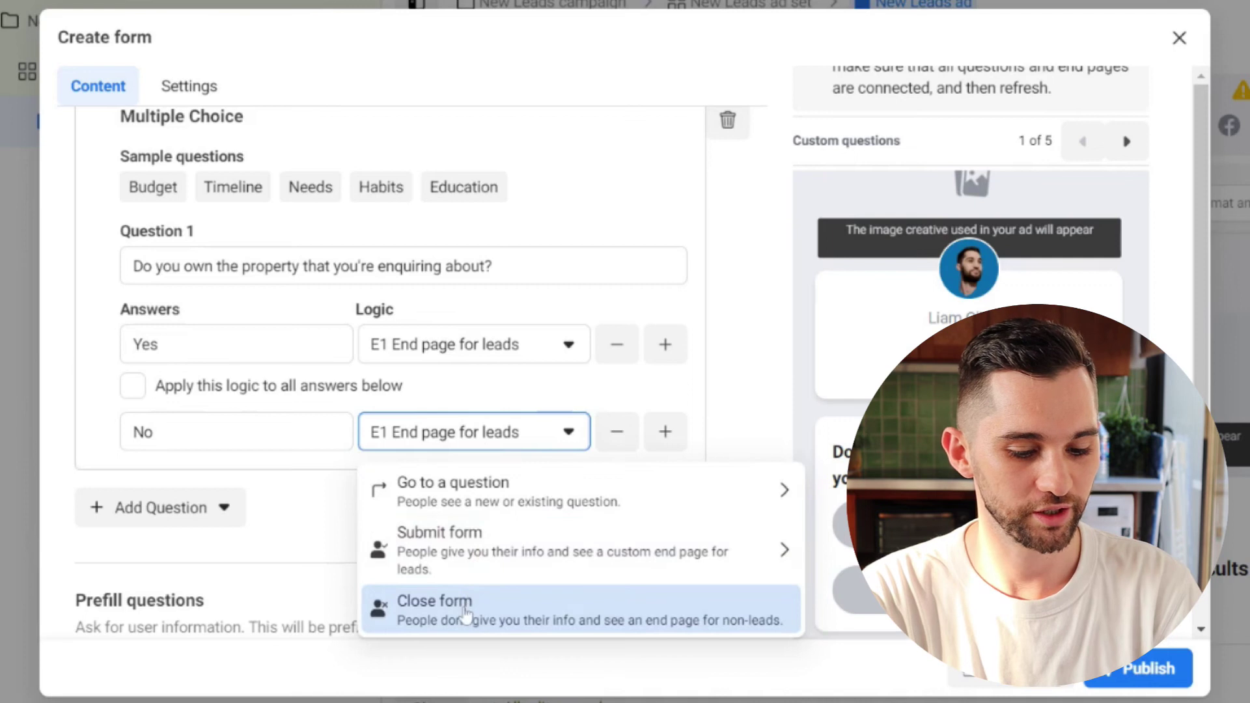
pyautogui.click(465, 612)
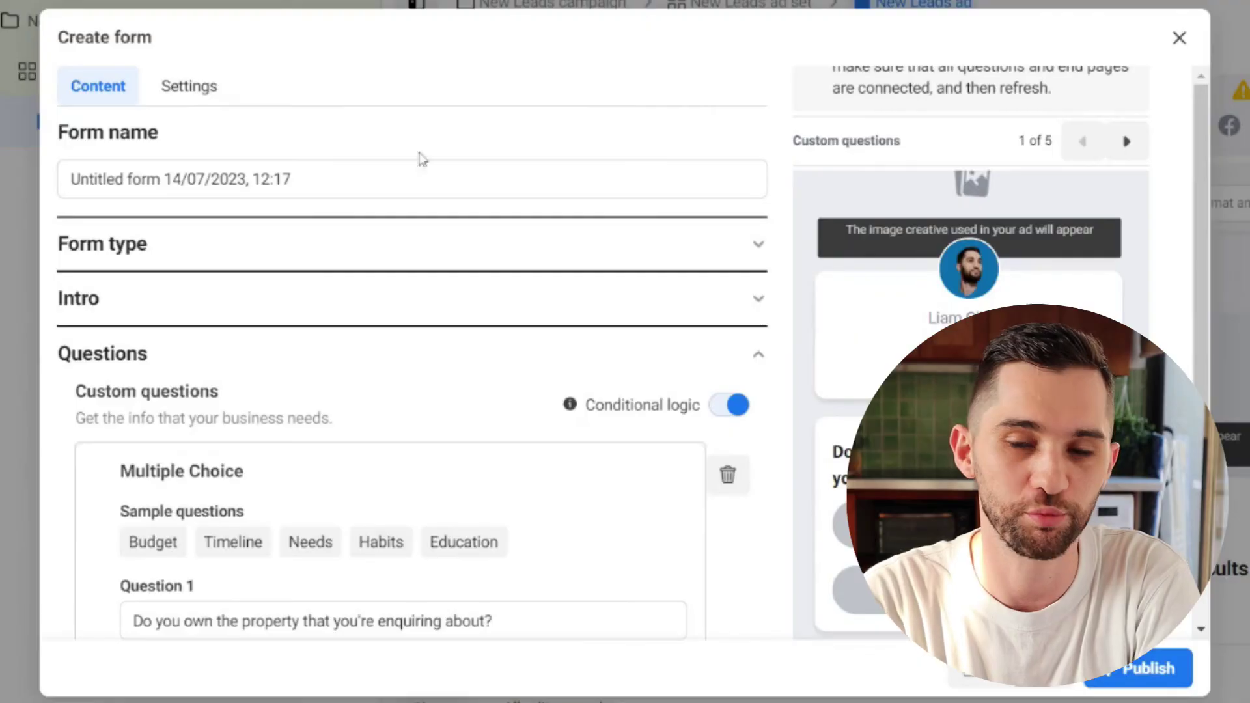
# Open the form's Settings tab showing English (US) language and Restricted sharing
pyautogui.click(179, 102)
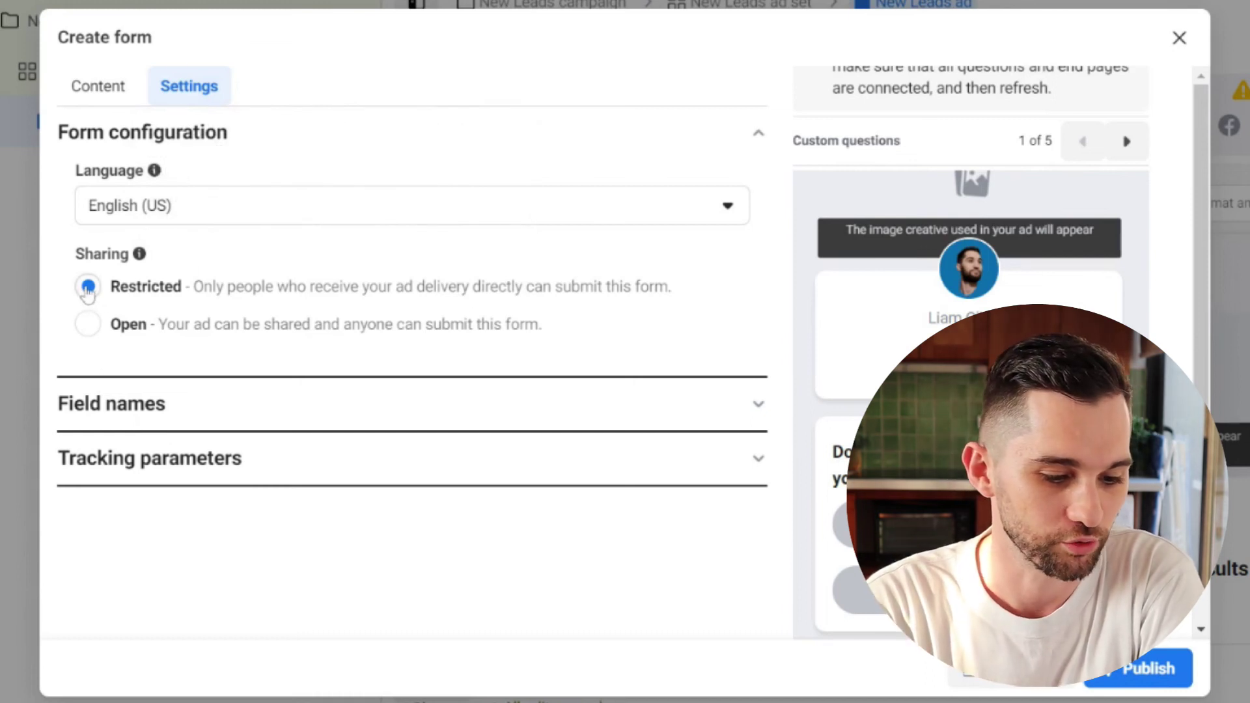
pyautogui.moveTo(140, 255)
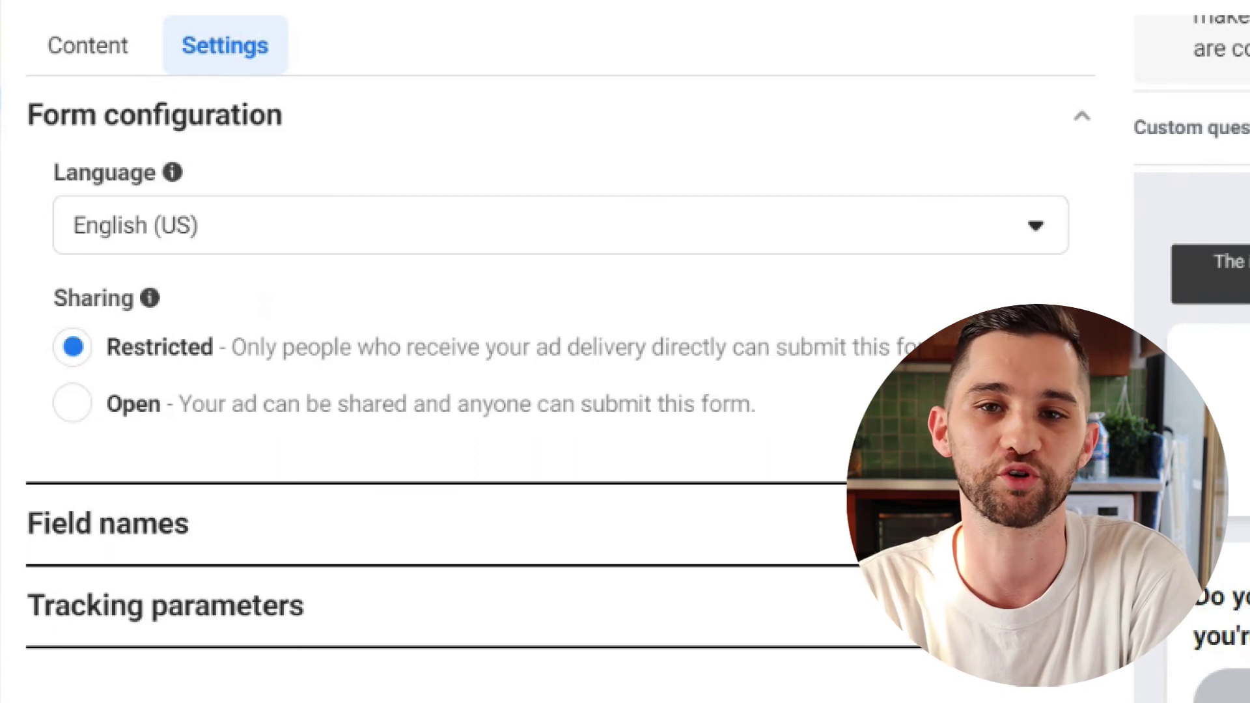
pyautogui.click(74, 409)
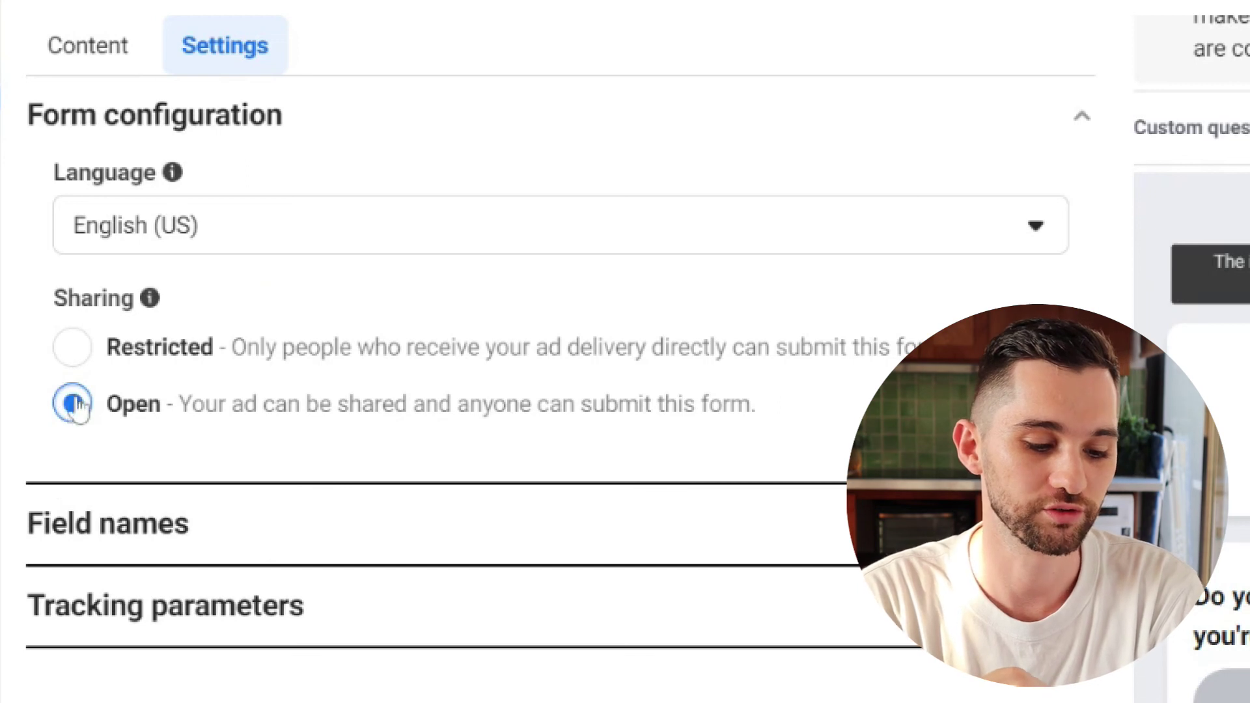
pyautogui.click(71, 347)
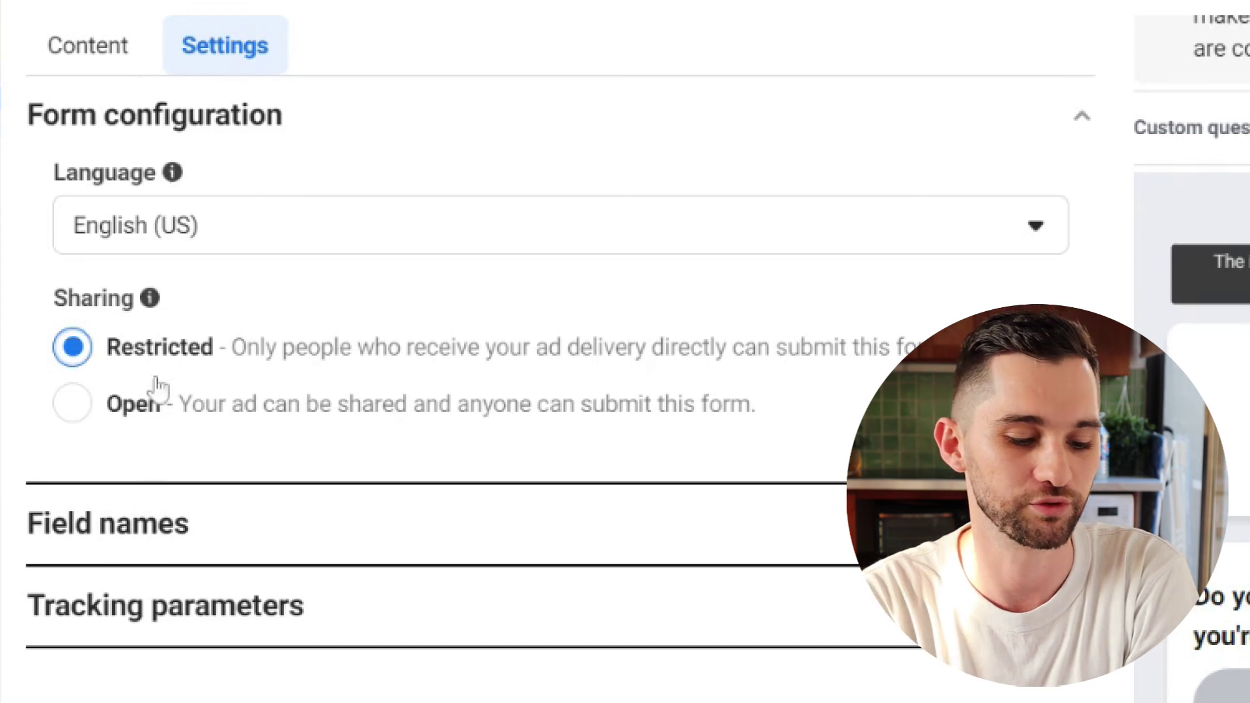
pyautogui.click(83, 411)
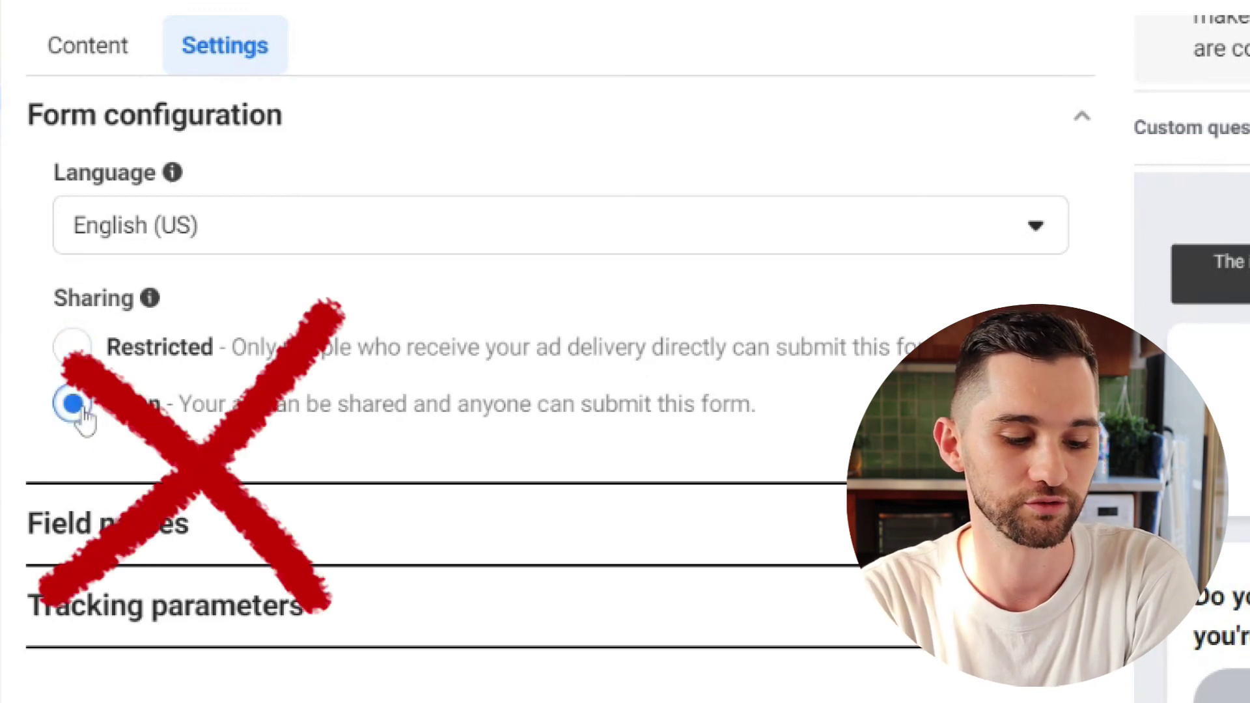
pyautogui.click(73, 347)
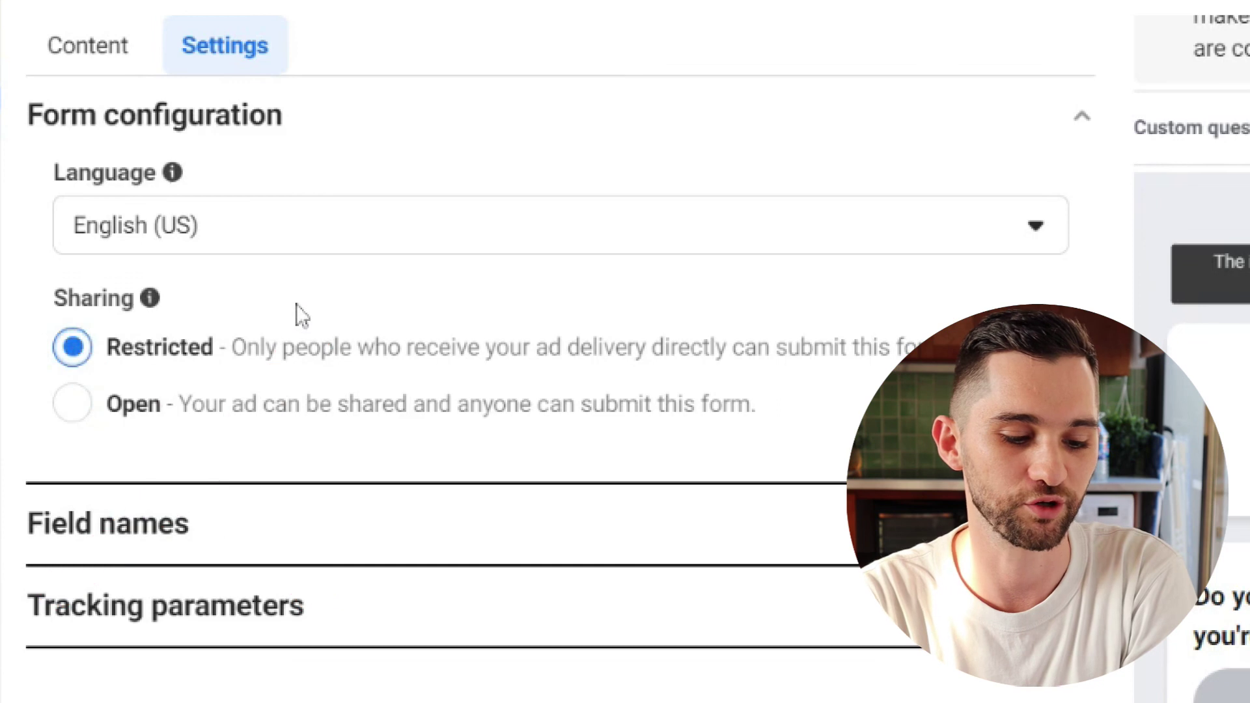